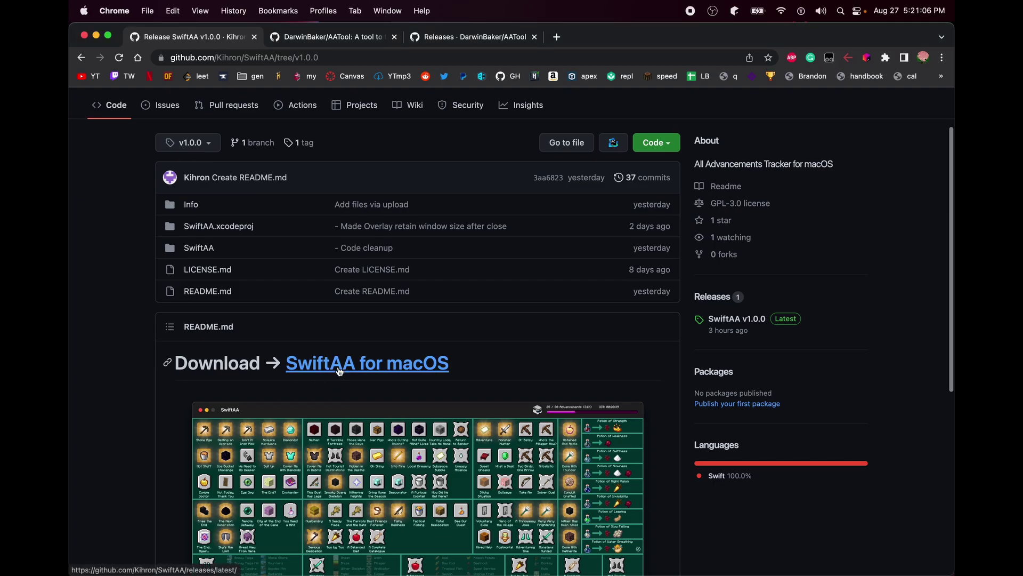
Step: Download SwiftAA.dmg from the latest SwiftAA for macOS release and install SwiftAA.app into the Applications folder
left_click(340, 371)
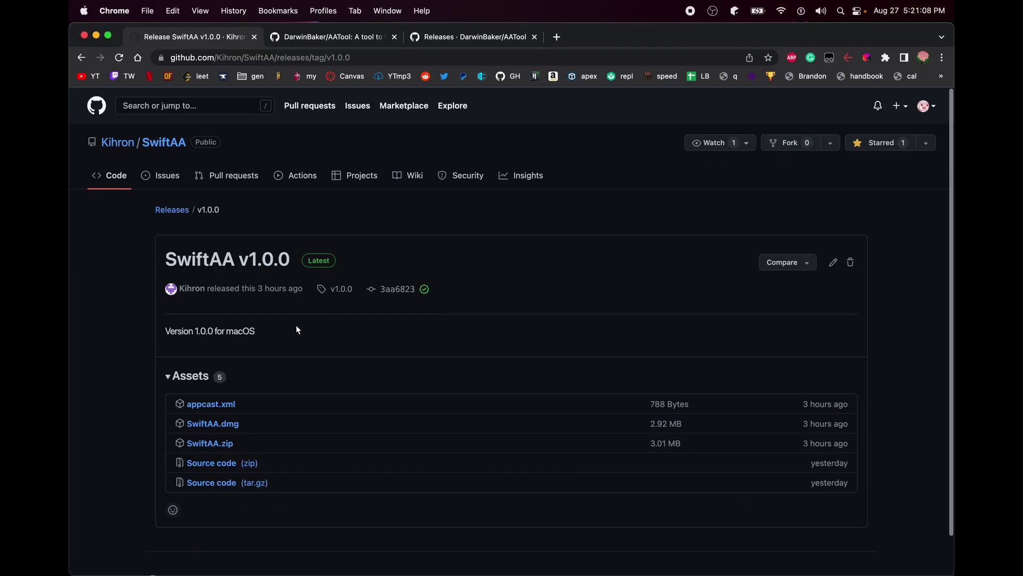
left_click(227, 424)
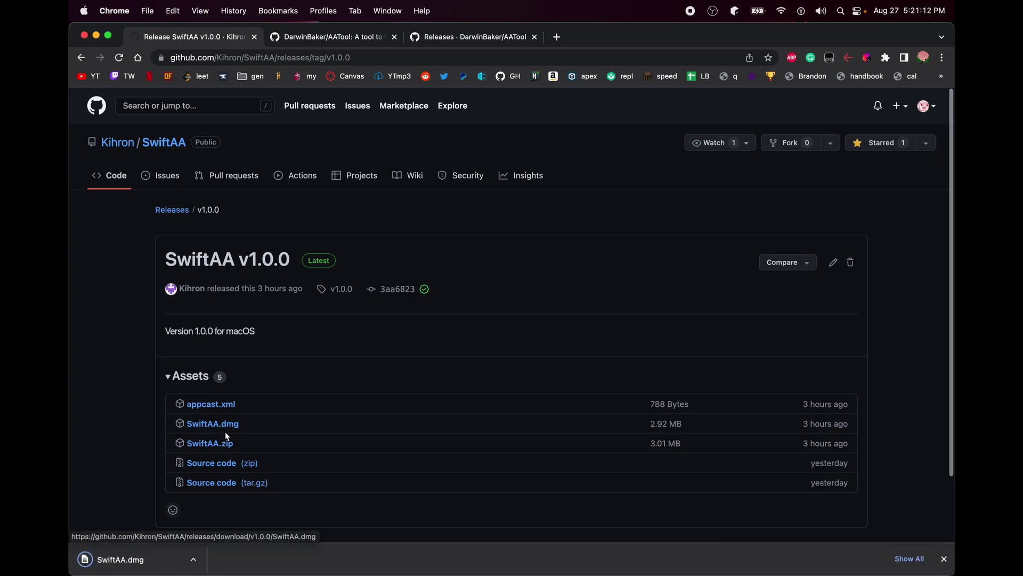
left_click(136, 557)
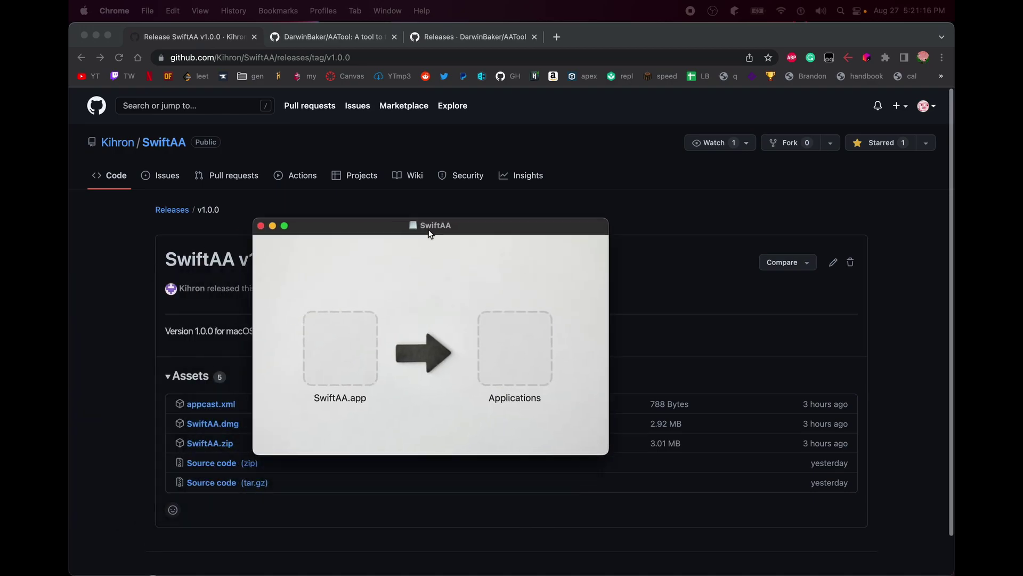
left_click_drag(348, 325, 517, 328)
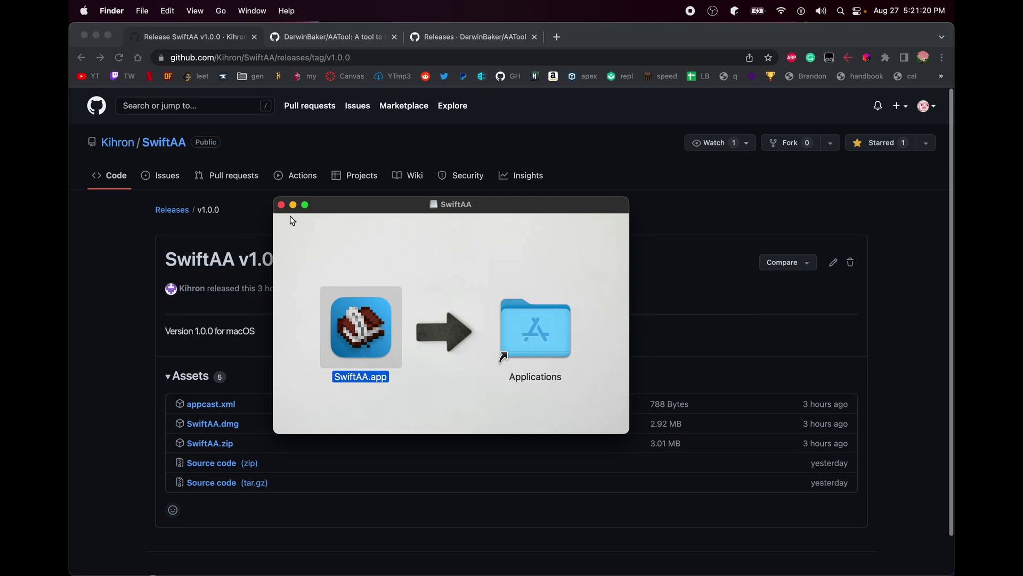
key("super+w")
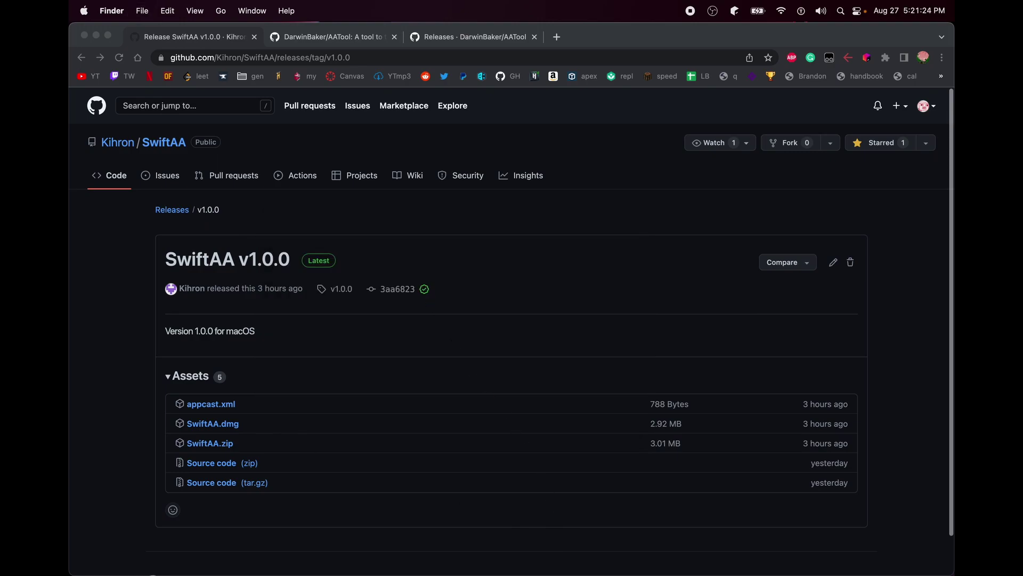
Step: Launch SwiftAA.app from the Applications folder, allowing it to open despite the macOS malicious-software check, and reposition its window
key("super+shift+a")
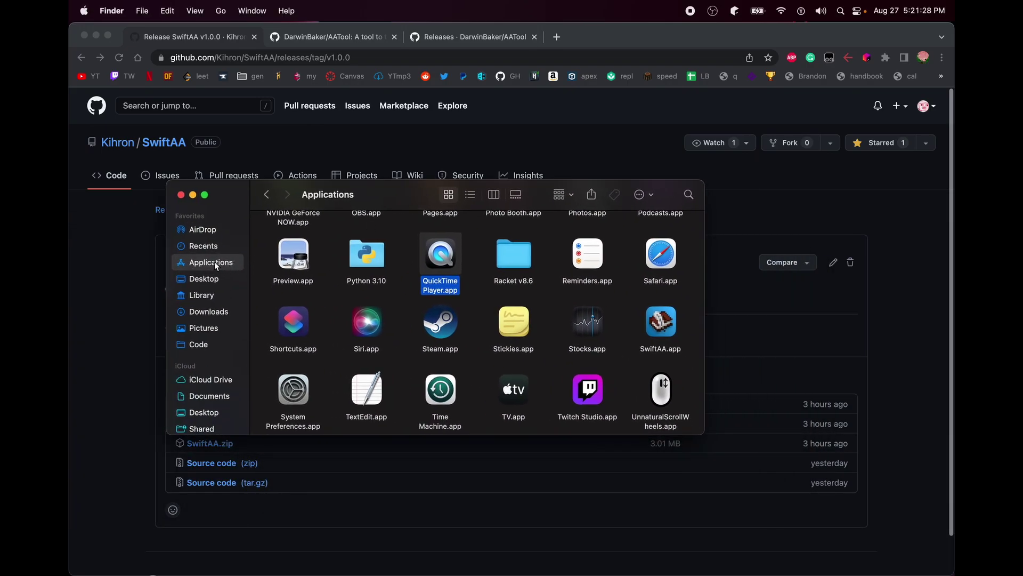
double_click(650, 328)
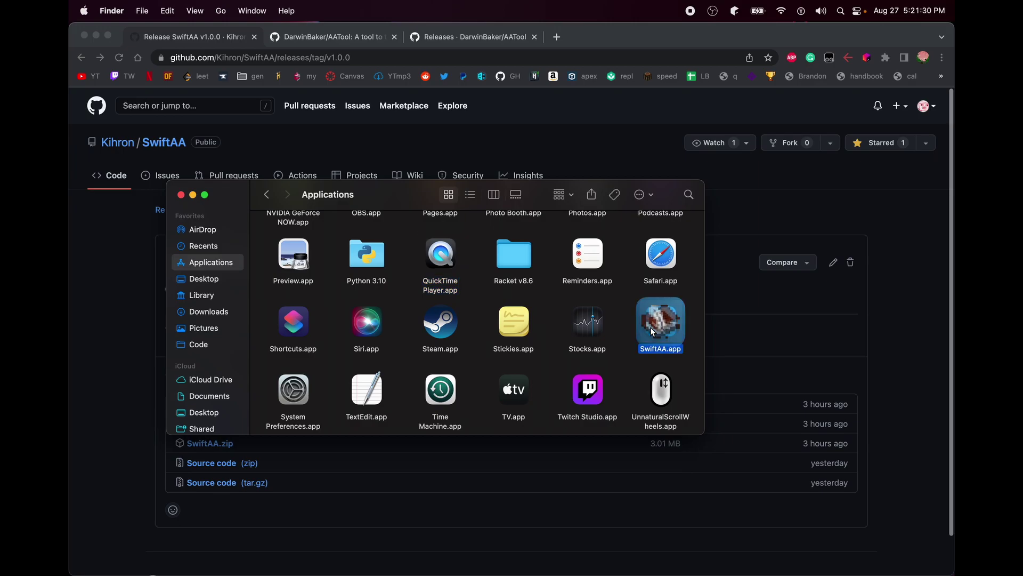
left_click(548, 279)
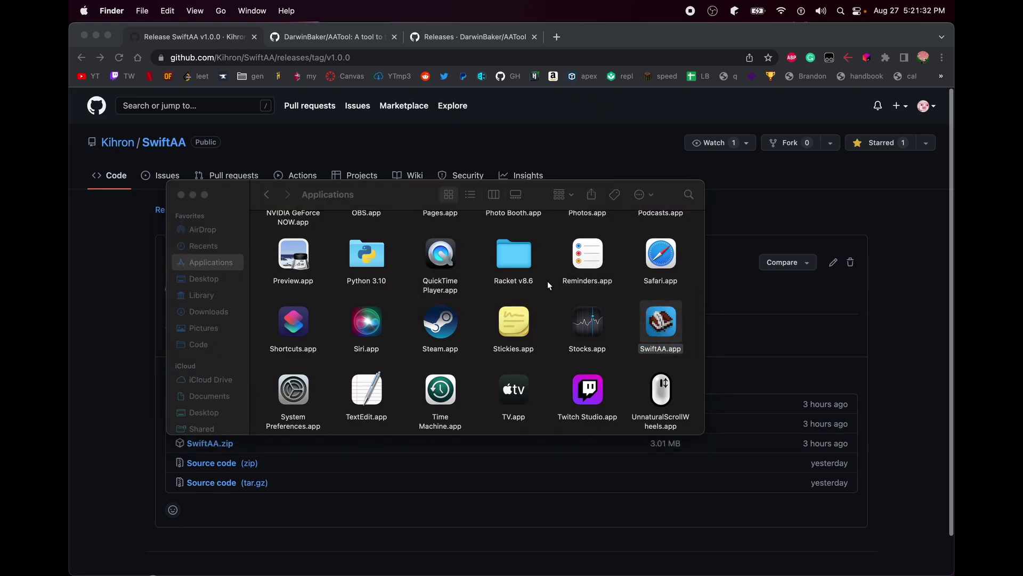
right_click(661, 326)
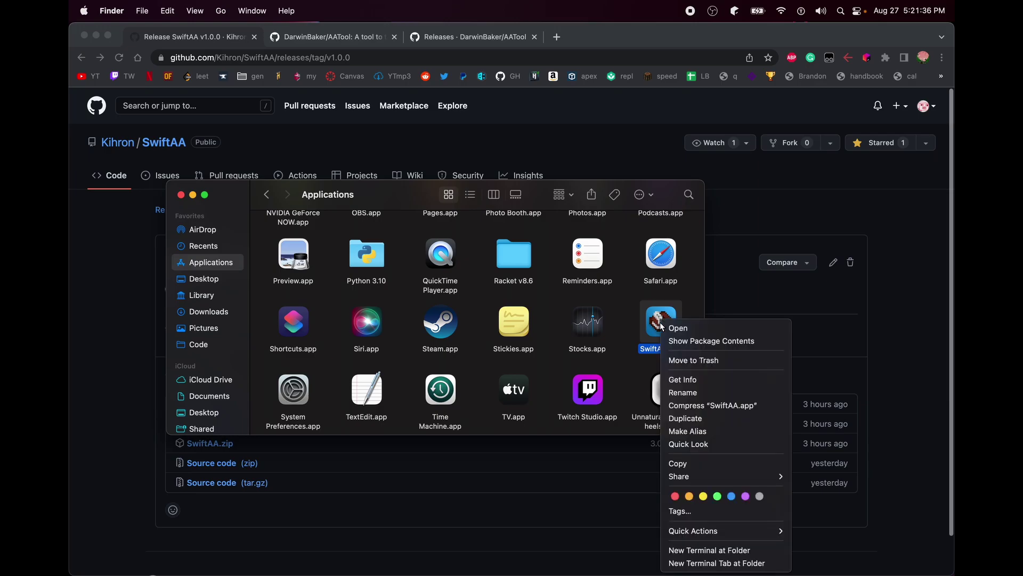
left_click(675, 328)
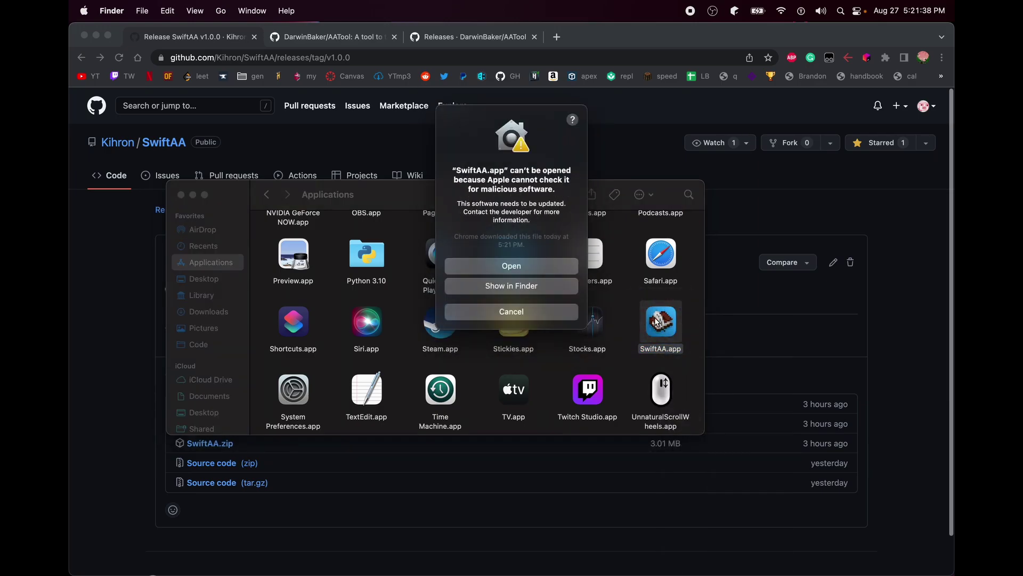
left_click(541, 267)
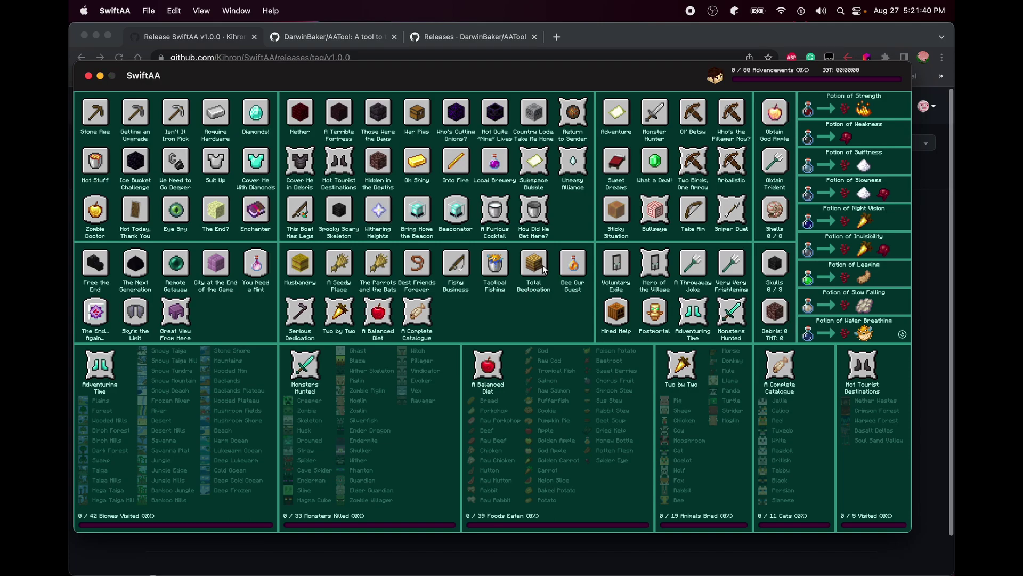
left_click_drag(444, 76, 472, 64)
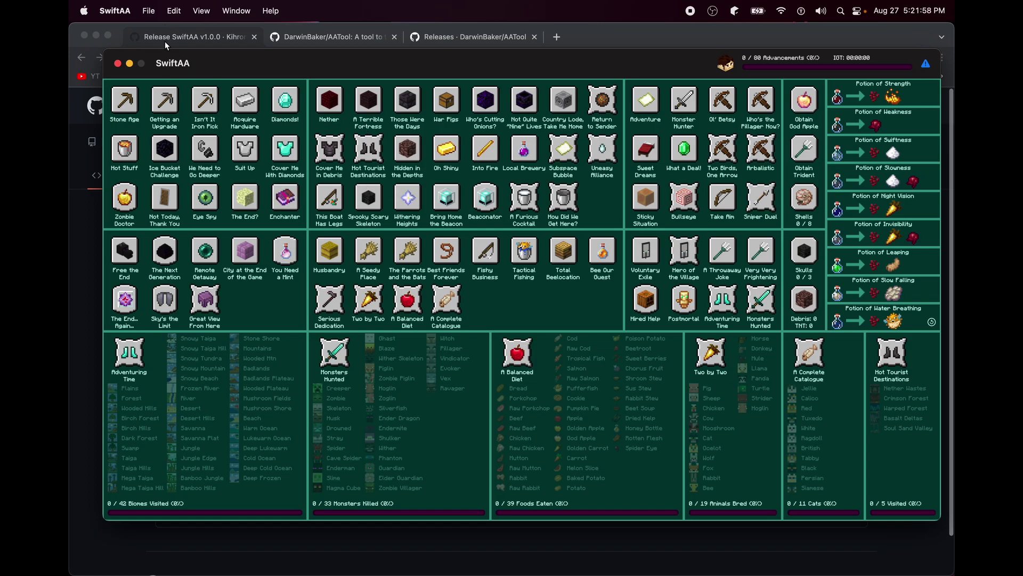
Step: Set the tracked game version to 1.19 in SwiftAA's tracking preferences and return to the tracker window
left_click(139, 6)
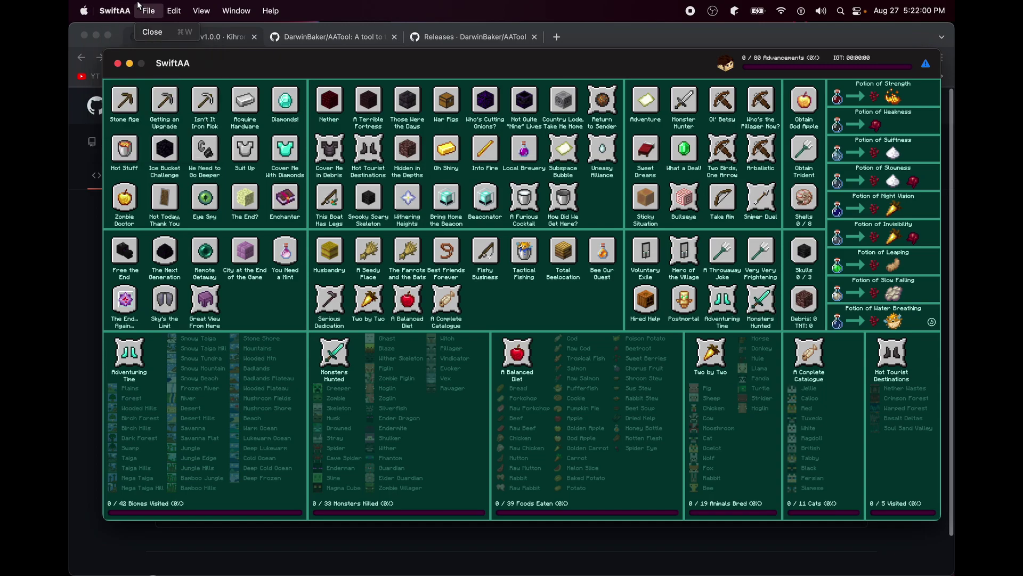
mouse_move(114, 10)
left_click(127, 66)
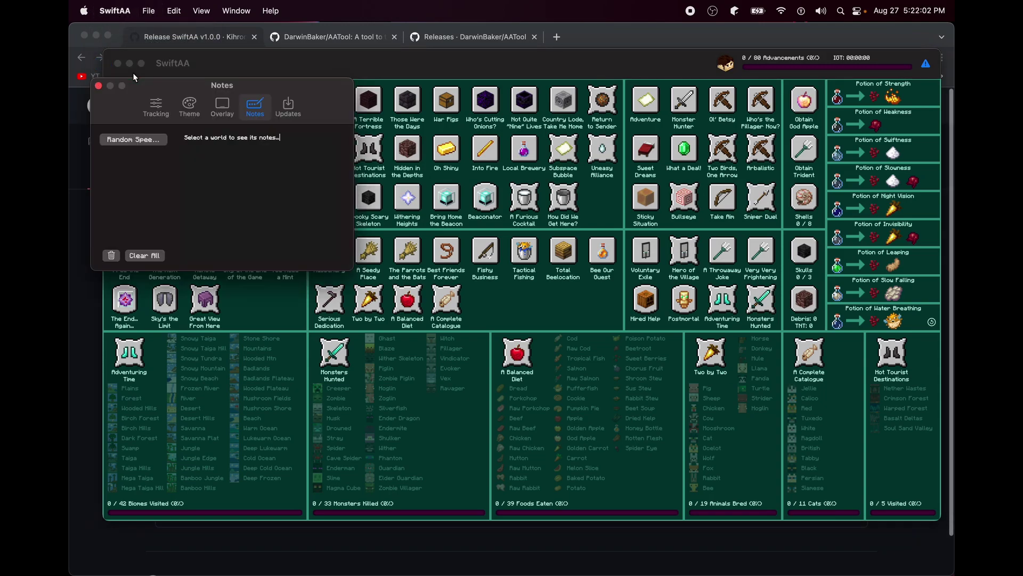
left_click(156, 107)
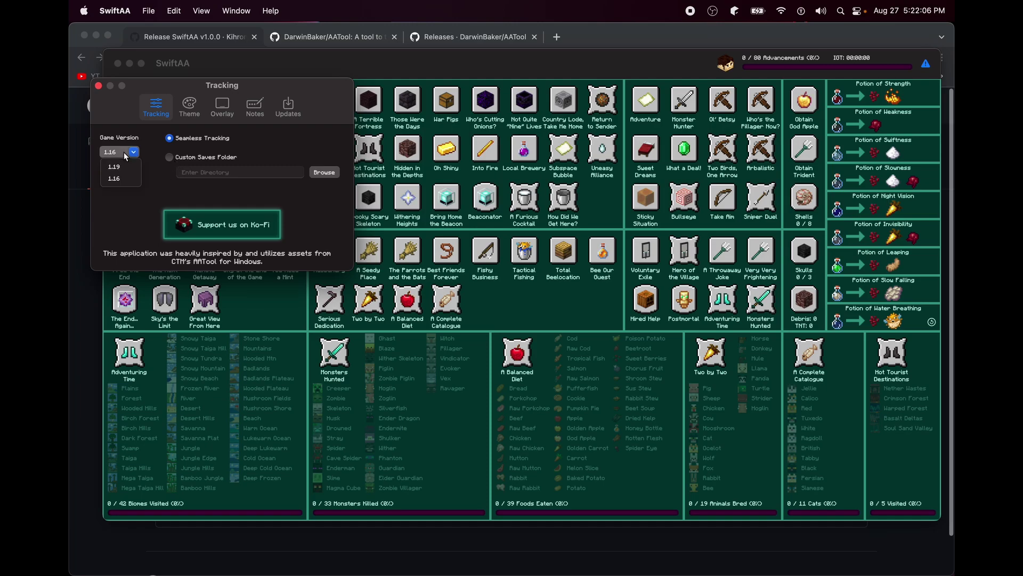
left_click(120, 167)
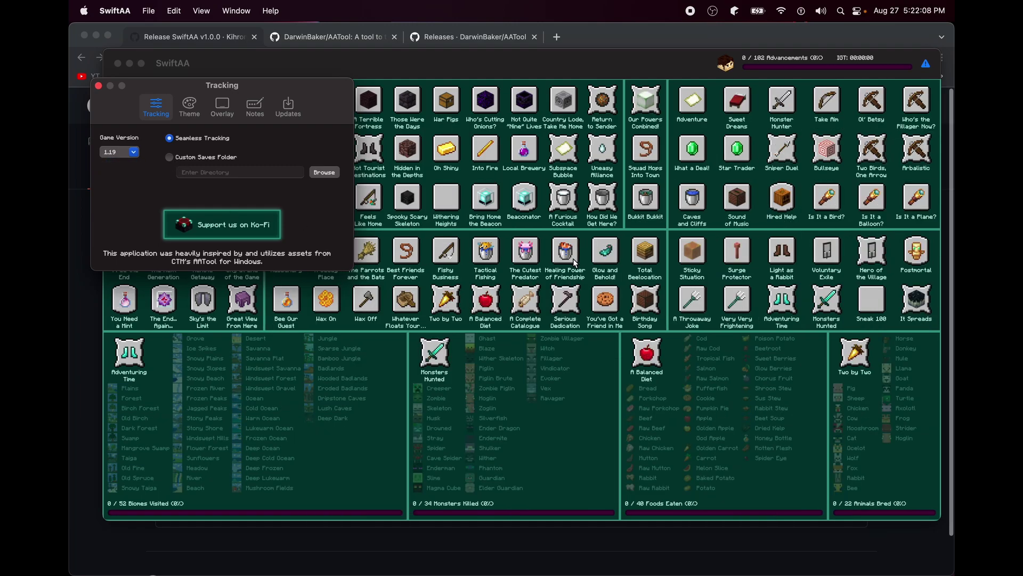
key("super+w")
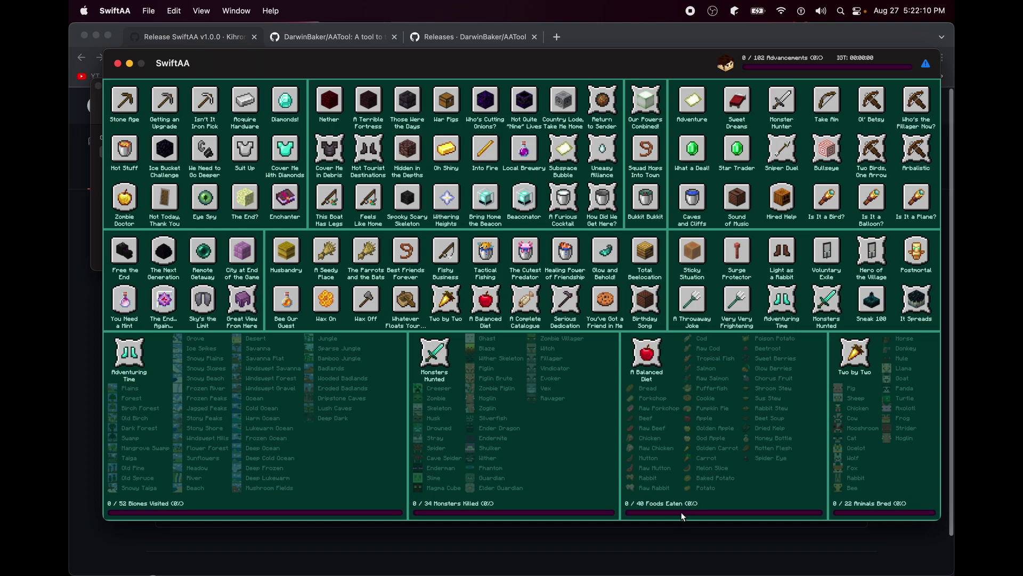
Step: Reduce the tracker window's height and look through the 1.19 advancement board vertically and horizontally
left_click_drag(665, 518, 664, 414)
scroll(561, 318, "down", 4)
scroll(559, 318, "right", 6)
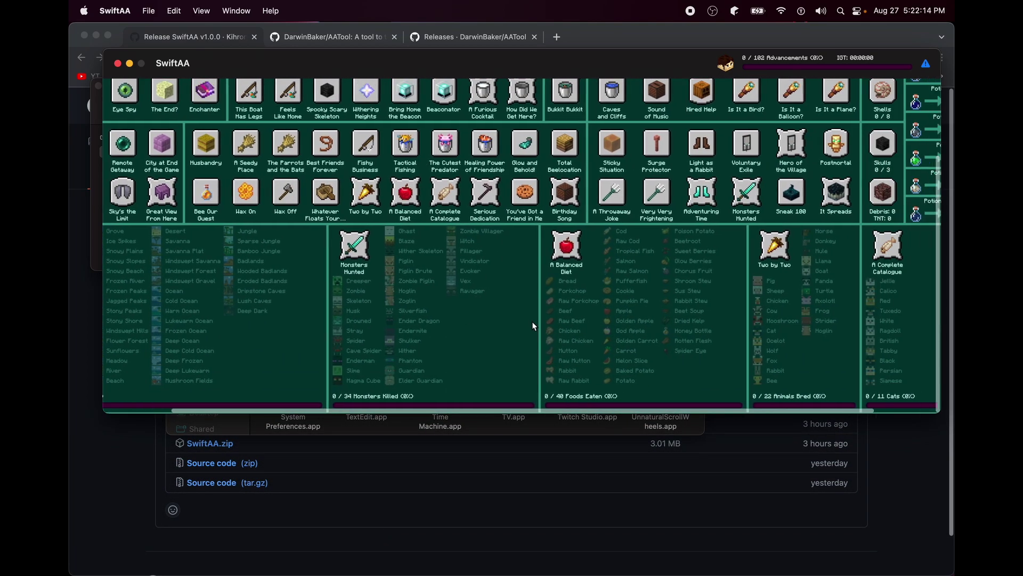
scroll(478, 305, "left", 6)
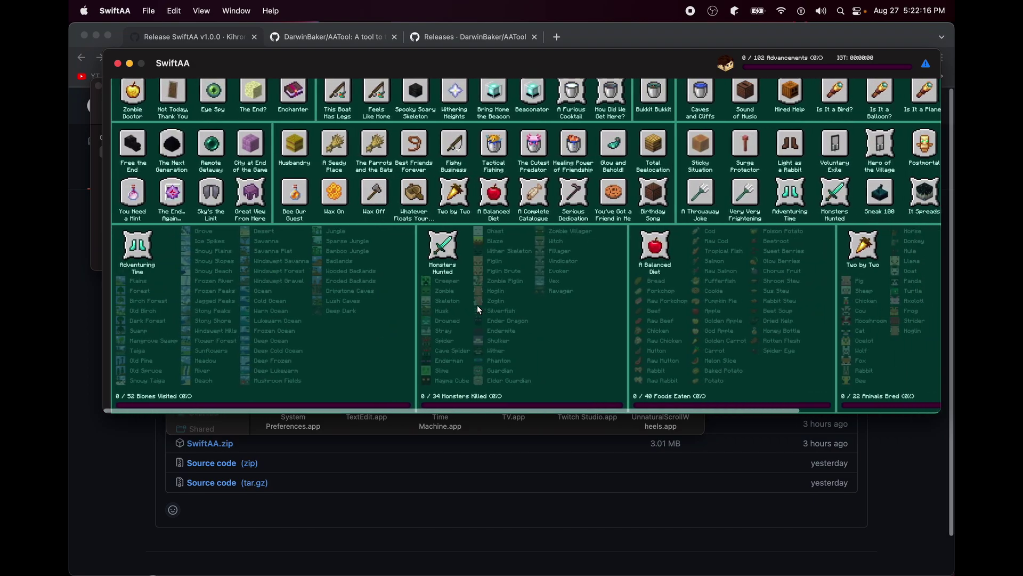
scroll(478, 305, "up", 4)
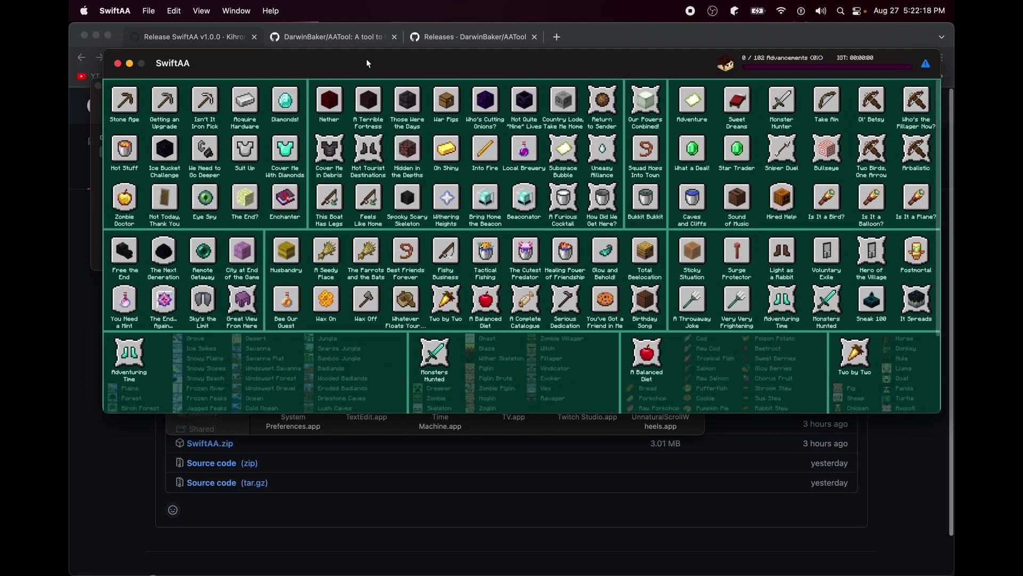
Step: Expand the tracker window to the full screen content and look across the 1.19 board to the potion recipes and back
double_click(366, 59)
scroll(807, 225, "right", 5)
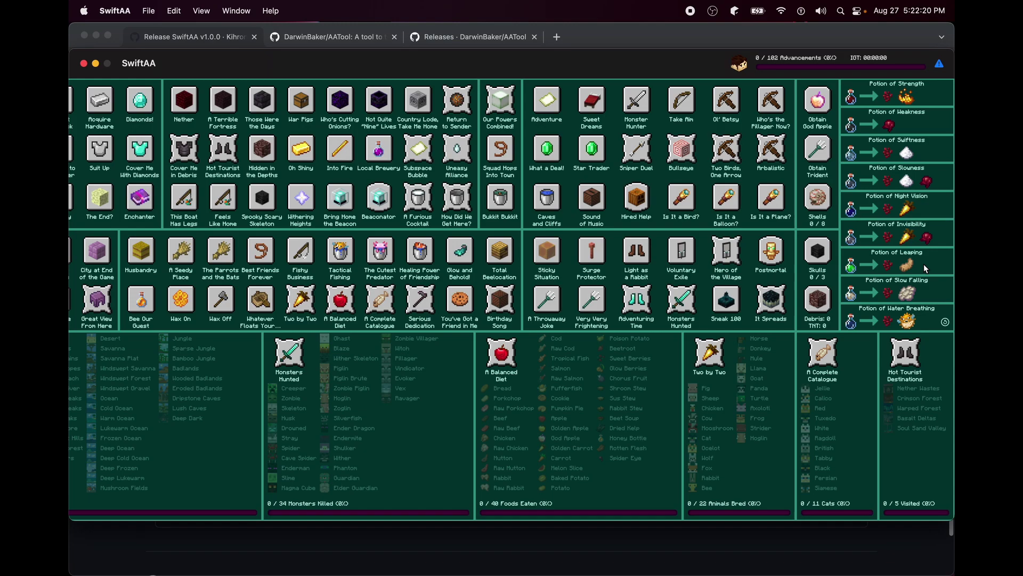
scroll(410, 206, "left", 5)
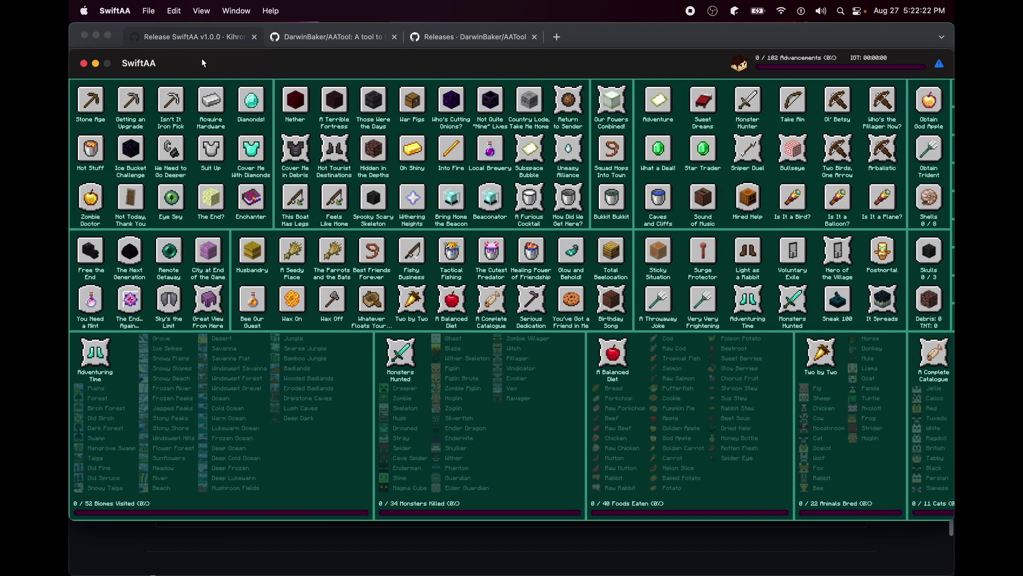
scroll(355, 261, "right", 3)
scroll(354, 261, "left", 3)
Step: Set the game version back to 1.16 in the tracking preferences and move the preferences window over the tracker board
left_click(115, 11)
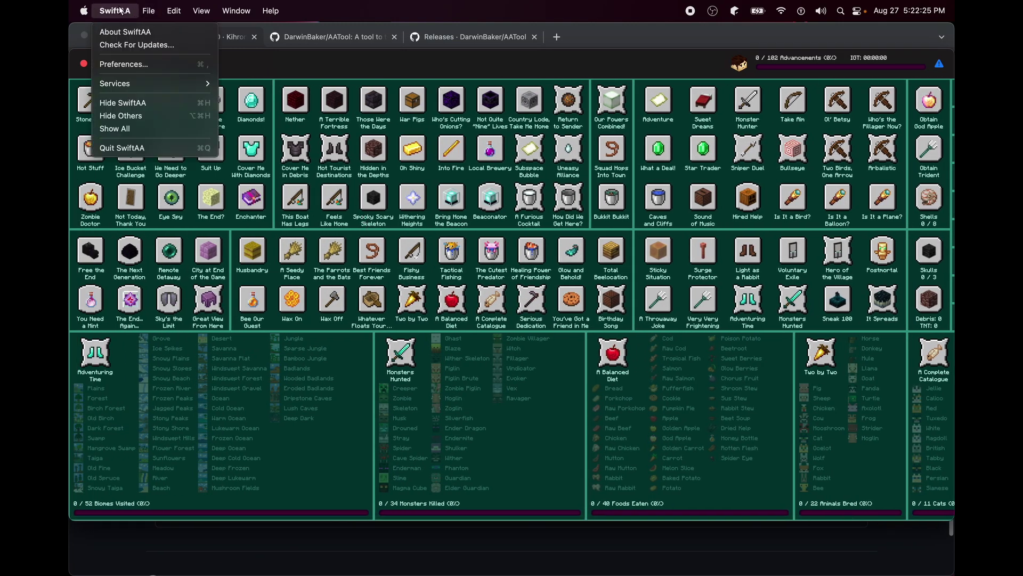
left_click(125, 64)
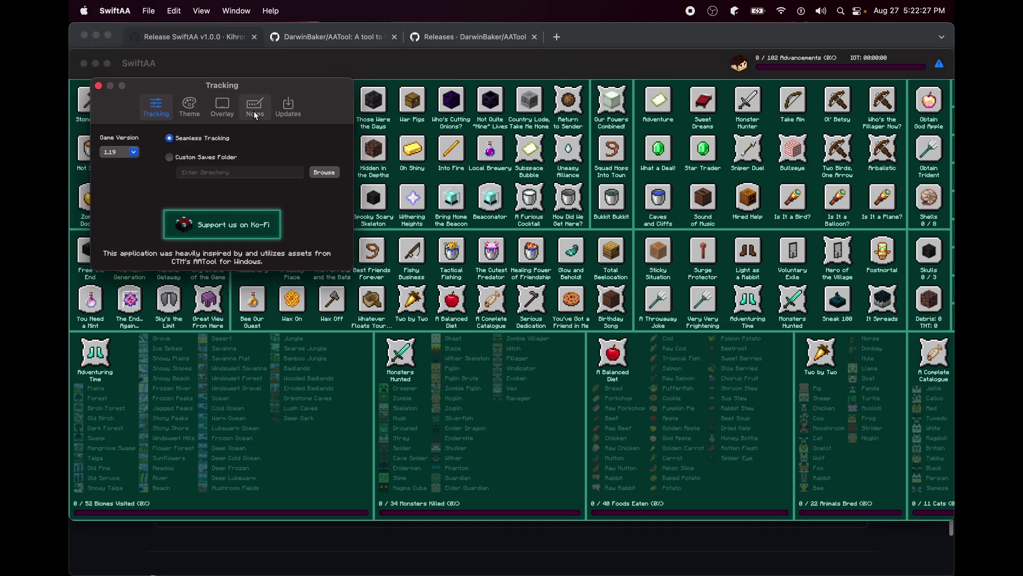
left_click(123, 155)
left_click(124, 180)
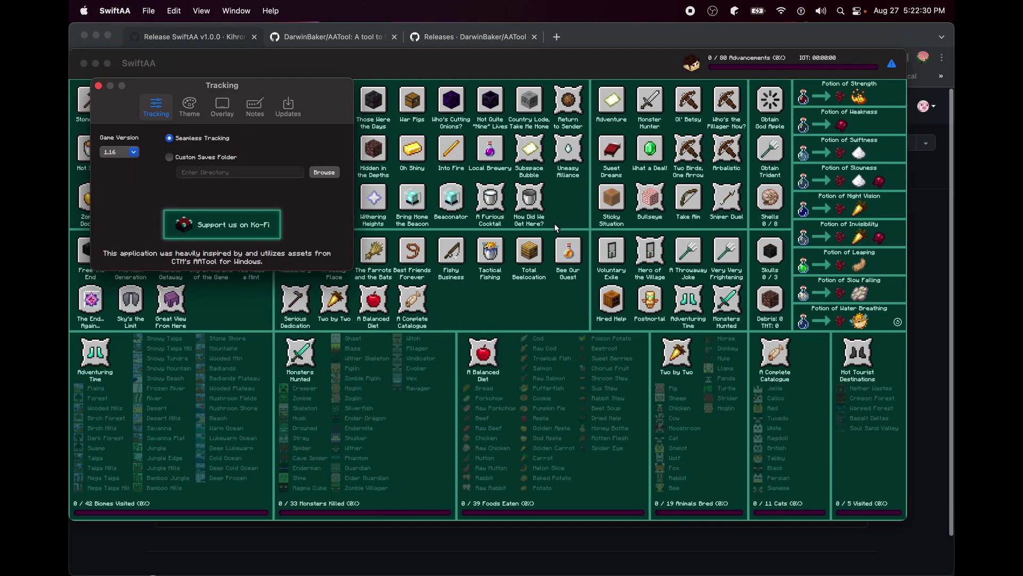
left_click_drag(228, 81, 359, 118)
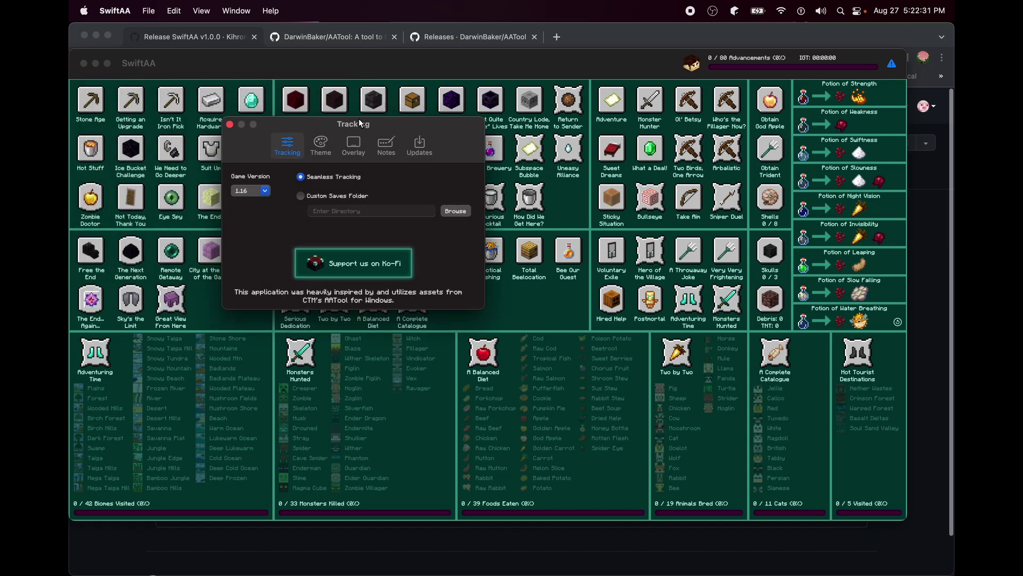
Step: Review the available theme presets in the preferences, keeping Ender Pearl as the selected preset
left_click(317, 149)
left_click(302, 194)
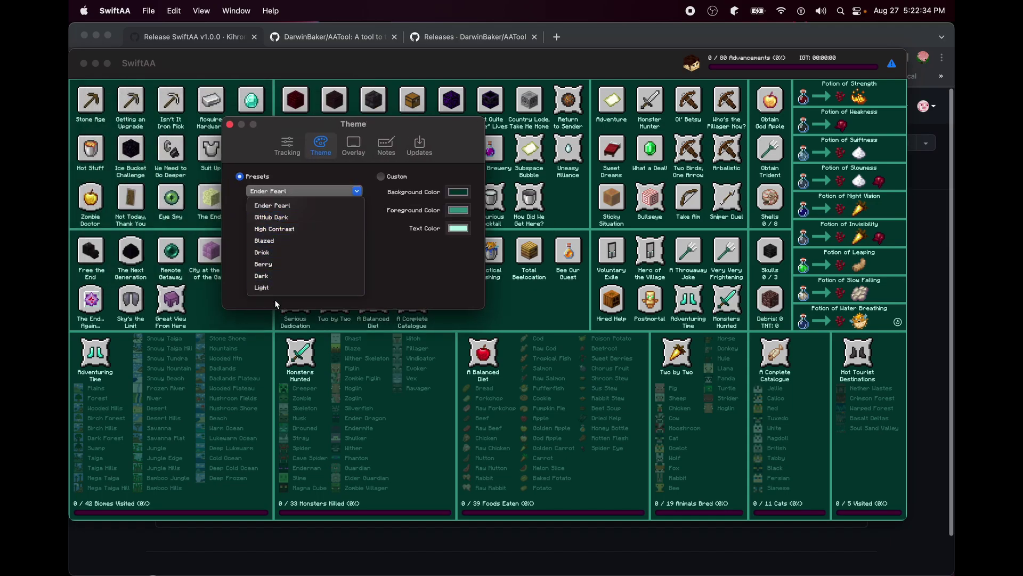
left_click(274, 205)
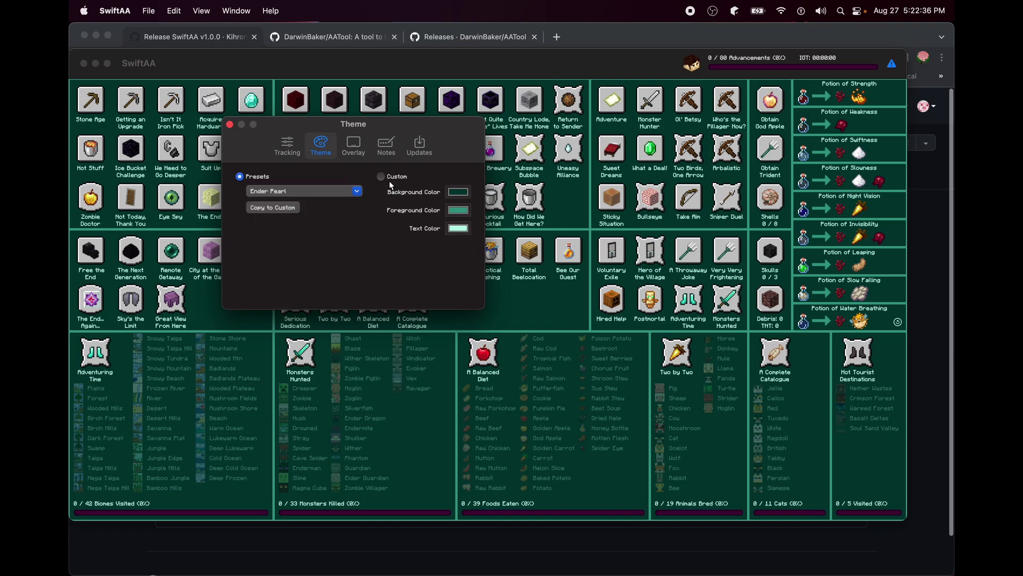
left_click(341, 191)
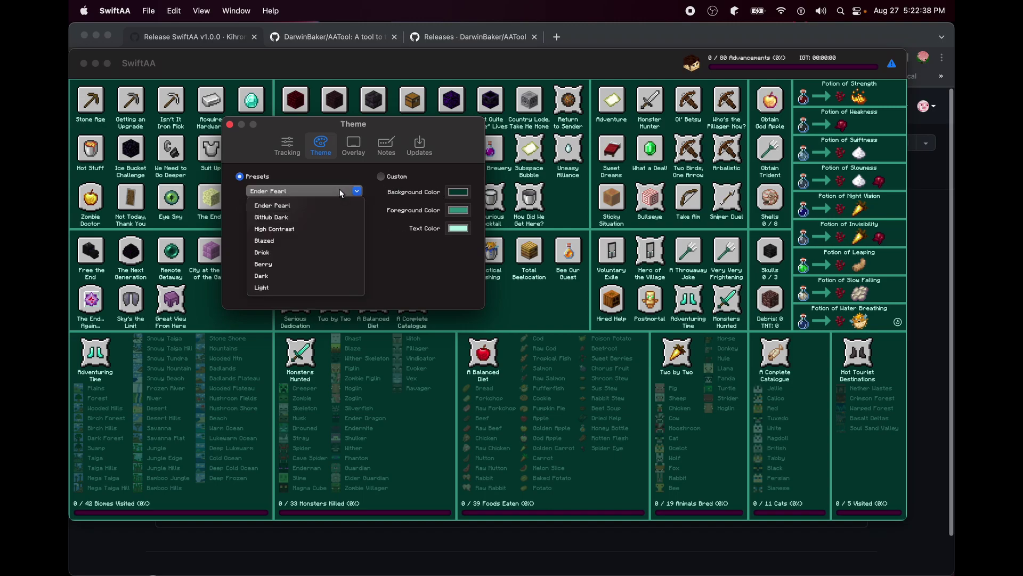
left_click(641, 151)
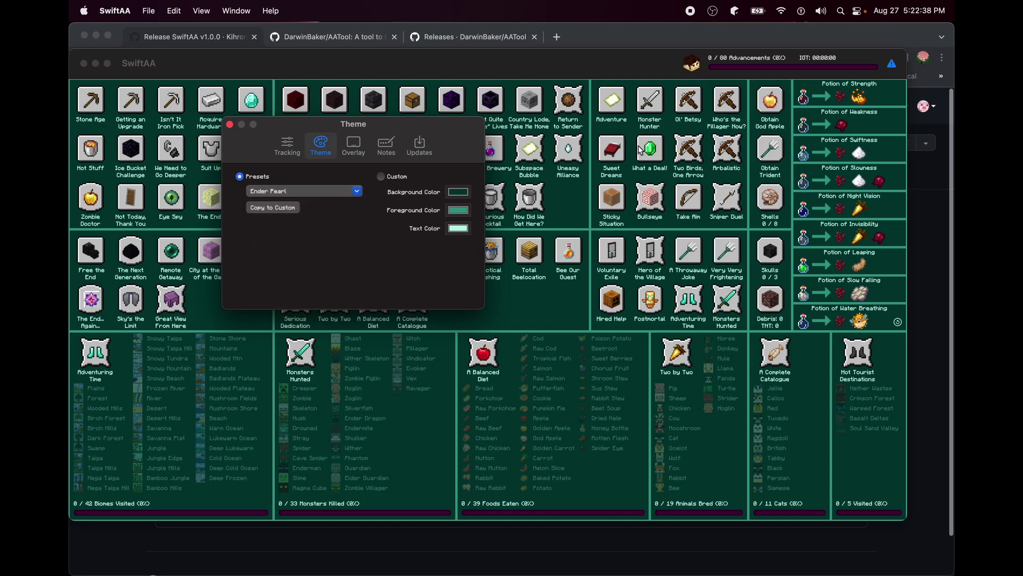
Step: Examine the overlay, updates and notes preferences, return to the overlay settings, and close the preferences window
left_click(350, 155)
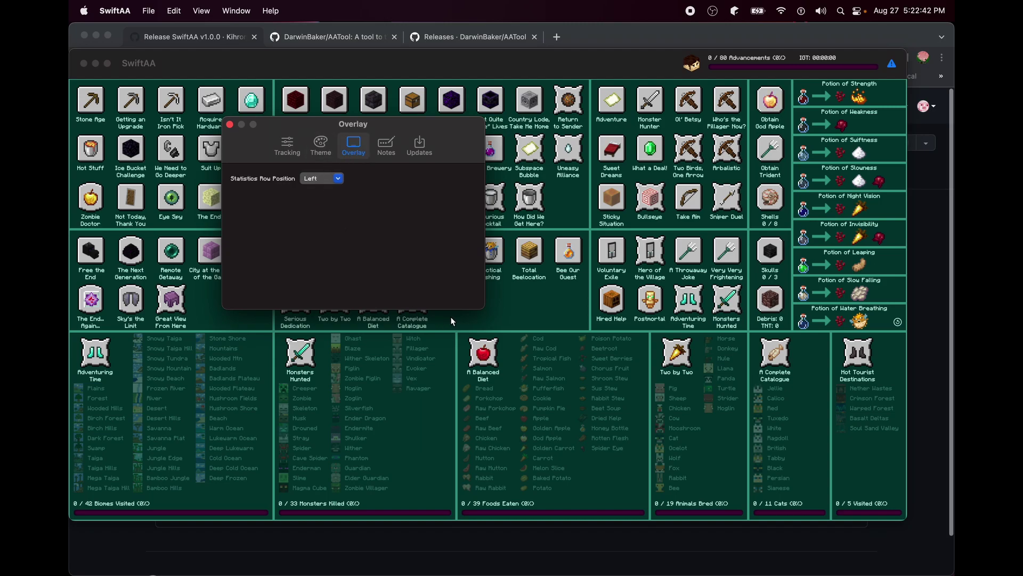
left_click(419, 145)
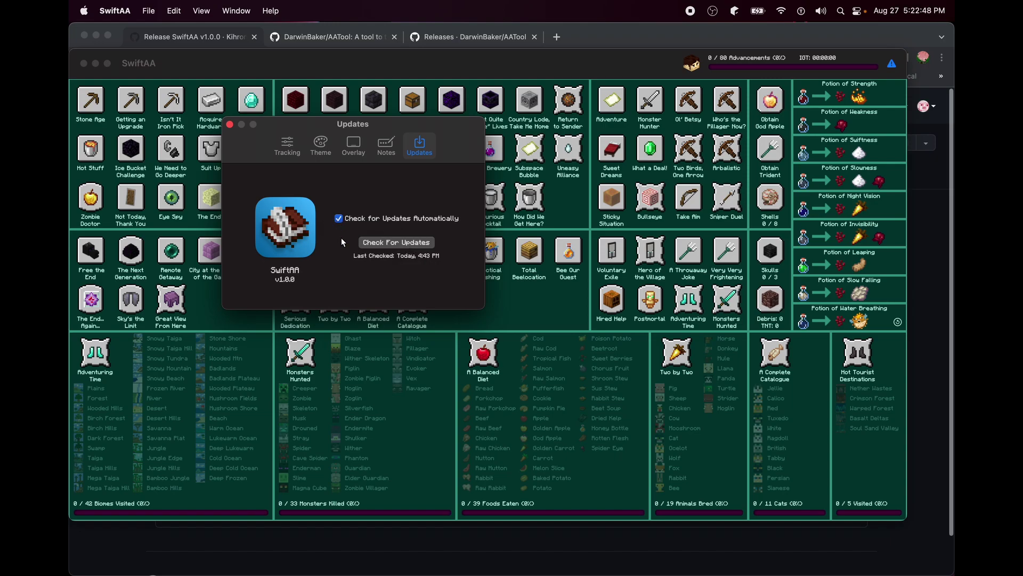
left_click(388, 151)
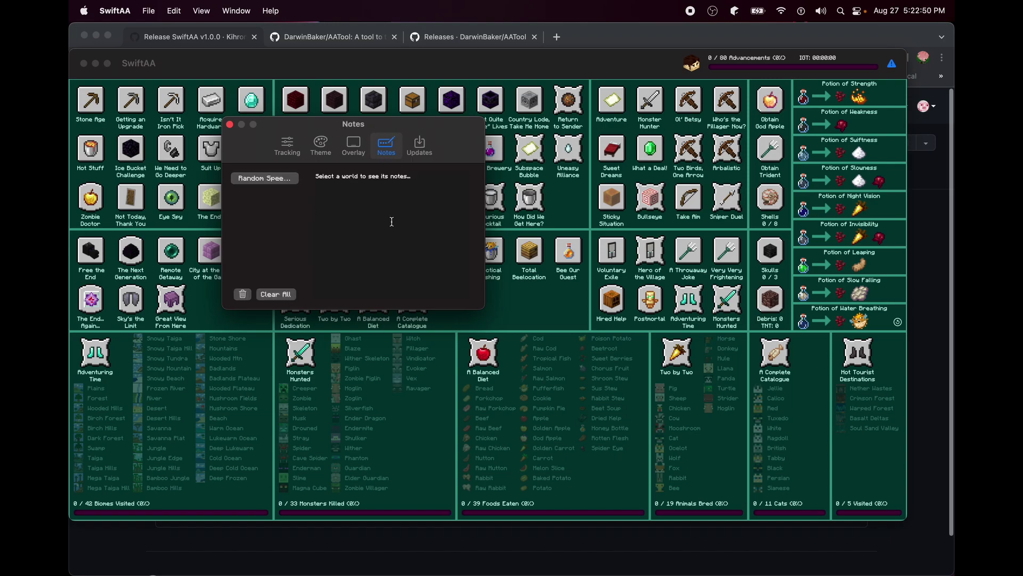
left_click(351, 145)
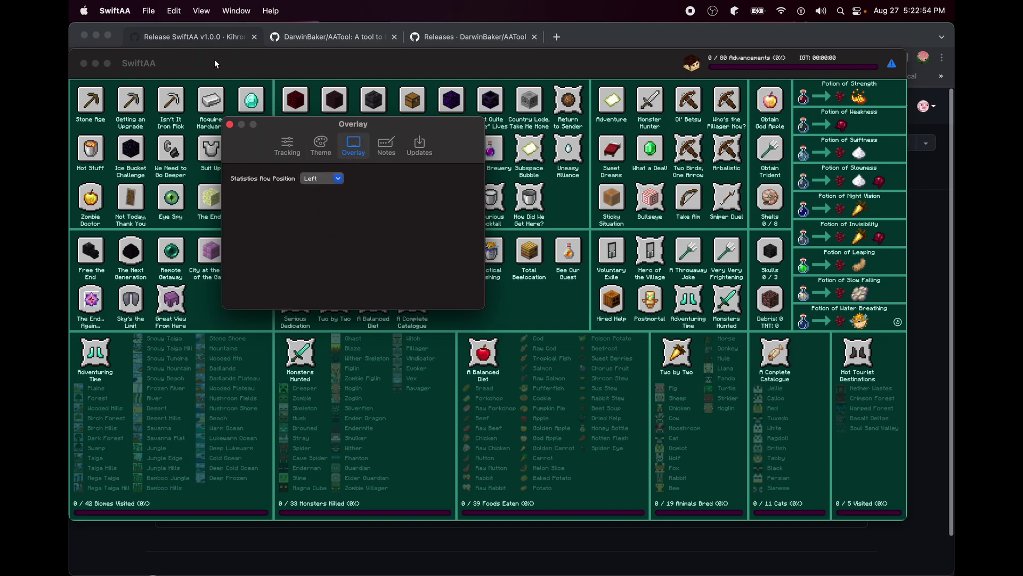
left_click(229, 124)
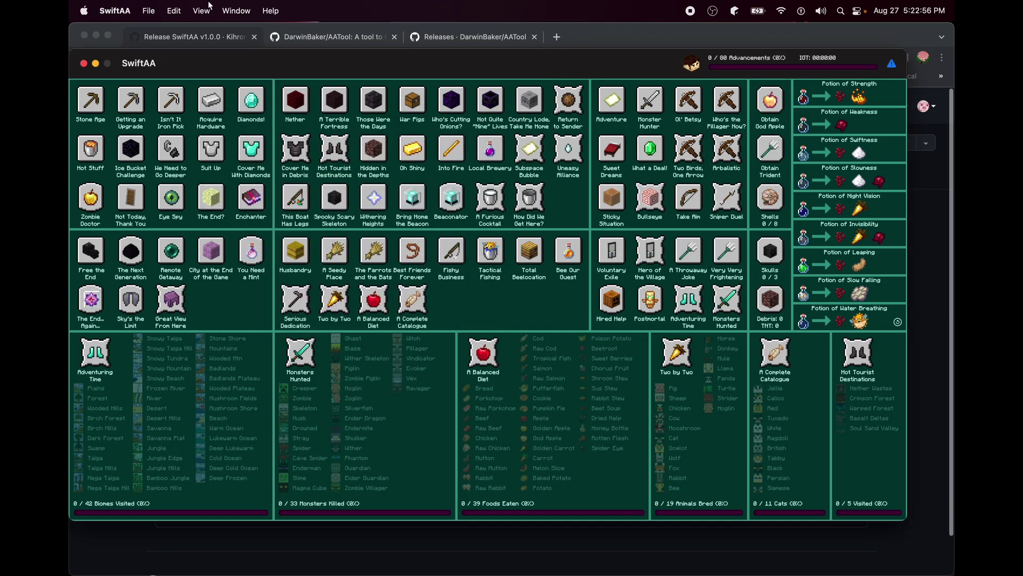
Step: Open the SwiftAA overlay window, widen it, and place it over the middle of the tracker board
left_click(201, 11)
left_click(264, 167)
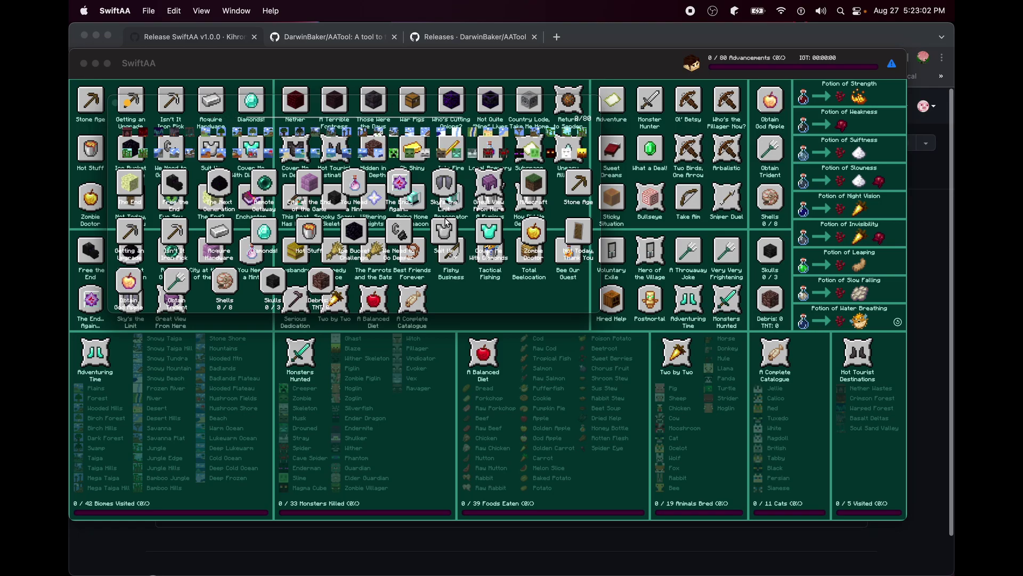
left_click_drag(168, 104, 255, 340)
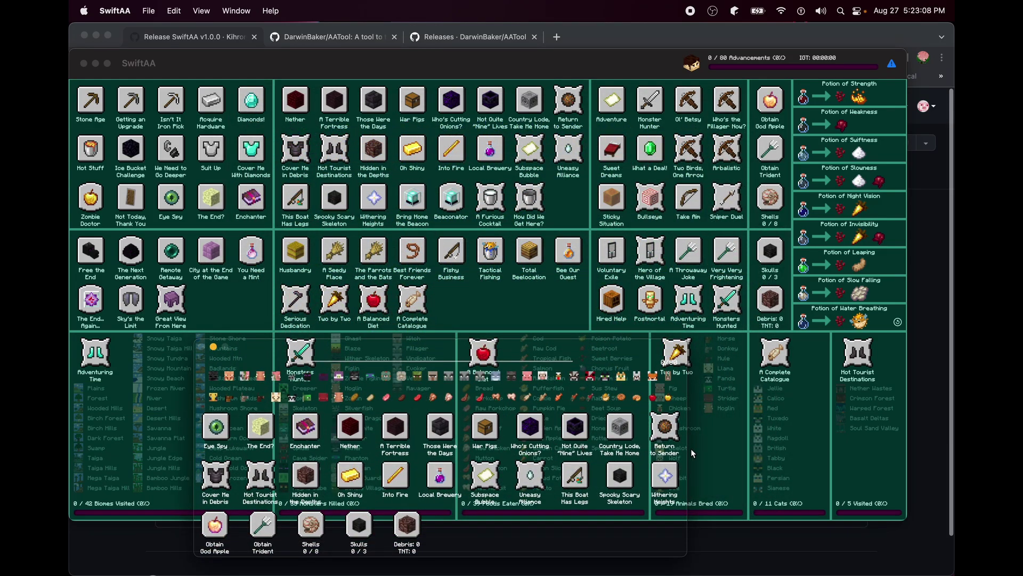
left_click_drag(687, 450, 790, 425)
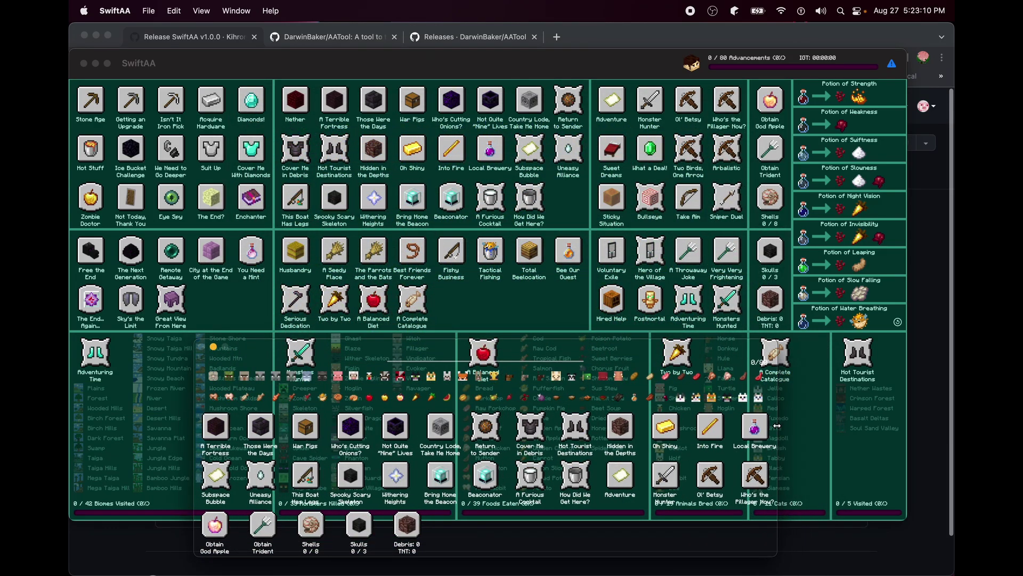
left_click_drag(559, 359, 533, 229)
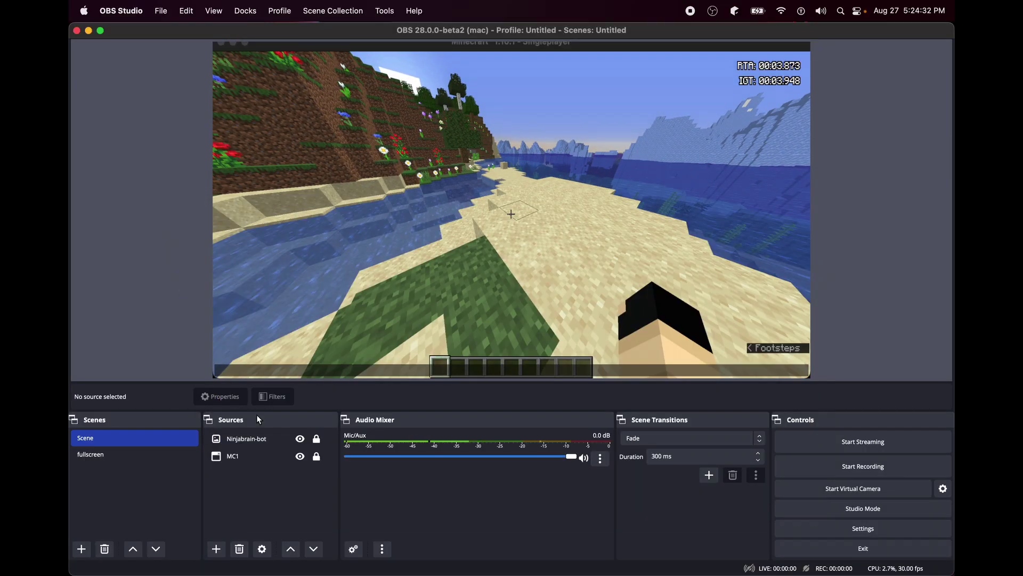
Step: Add a new Window Capture source of [SwiftAA] OverlayWindow in OBS Studio and scale it down to about 1518 by 568 px
left_click(215, 548)
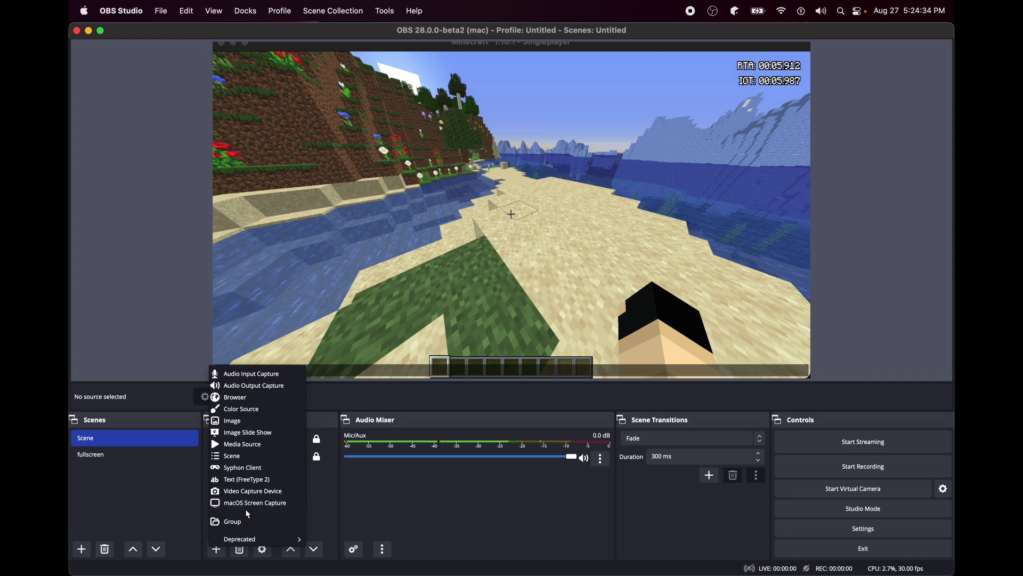
mouse_move(241, 536)
left_click(334, 555)
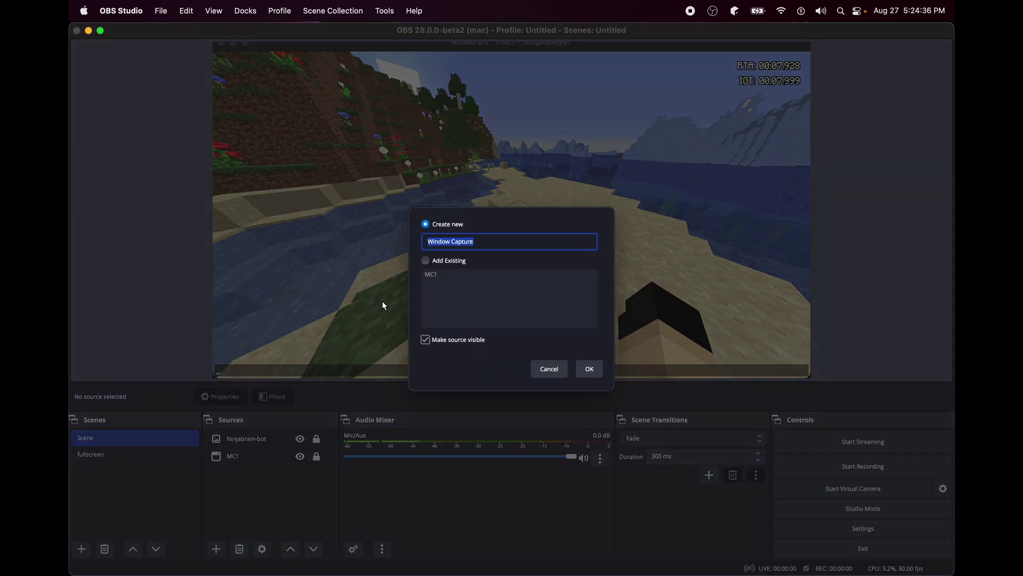
left_click(583, 366)
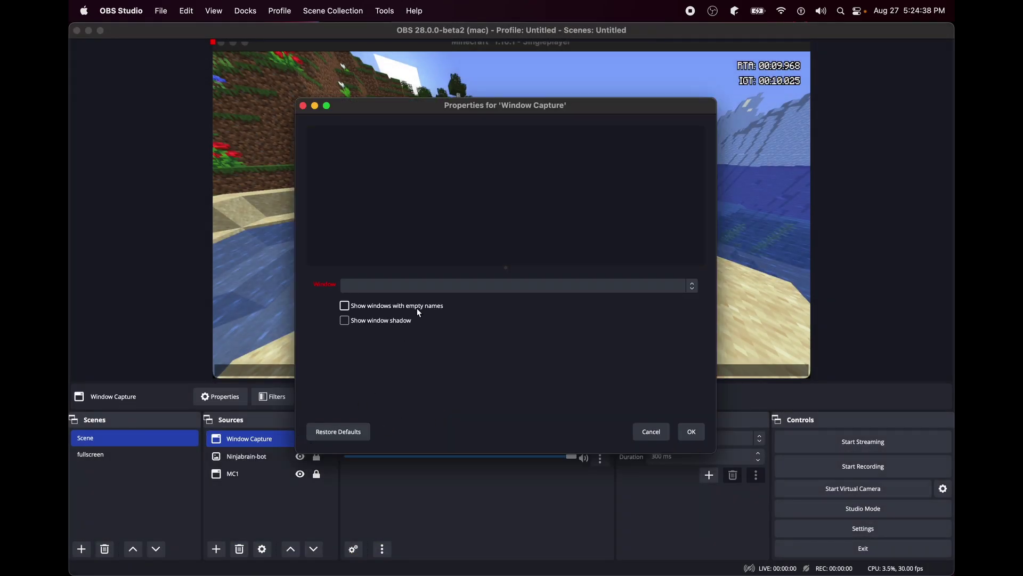
left_click(411, 287)
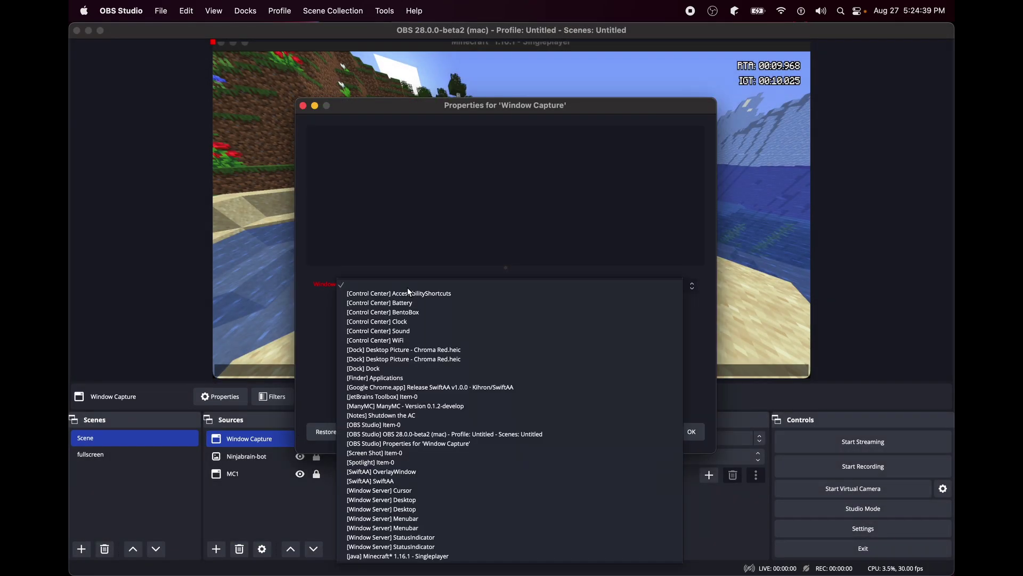
left_click(387, 474)
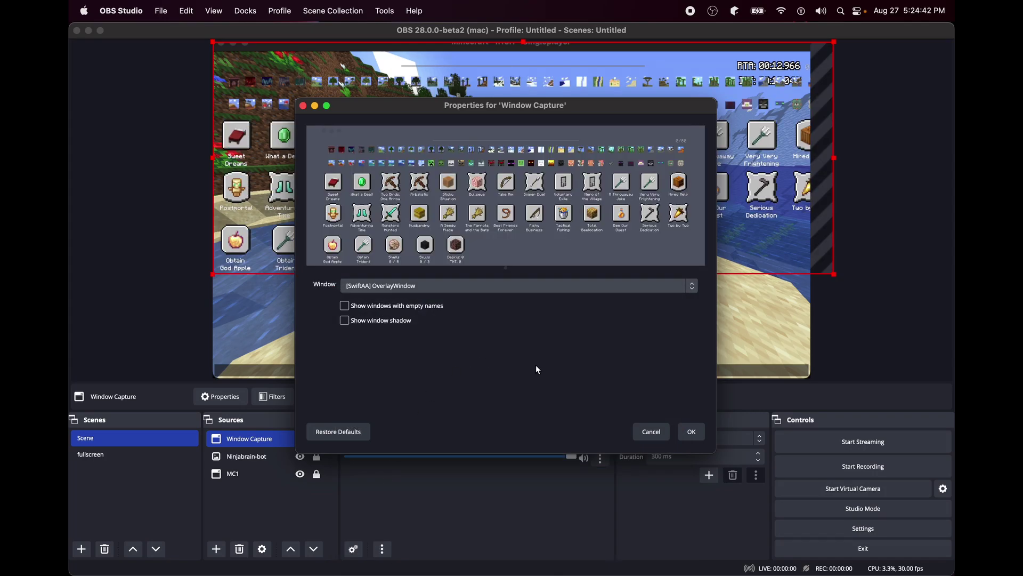
left_click(693, 432)
left_click_drag(835, 276, 686, 219)
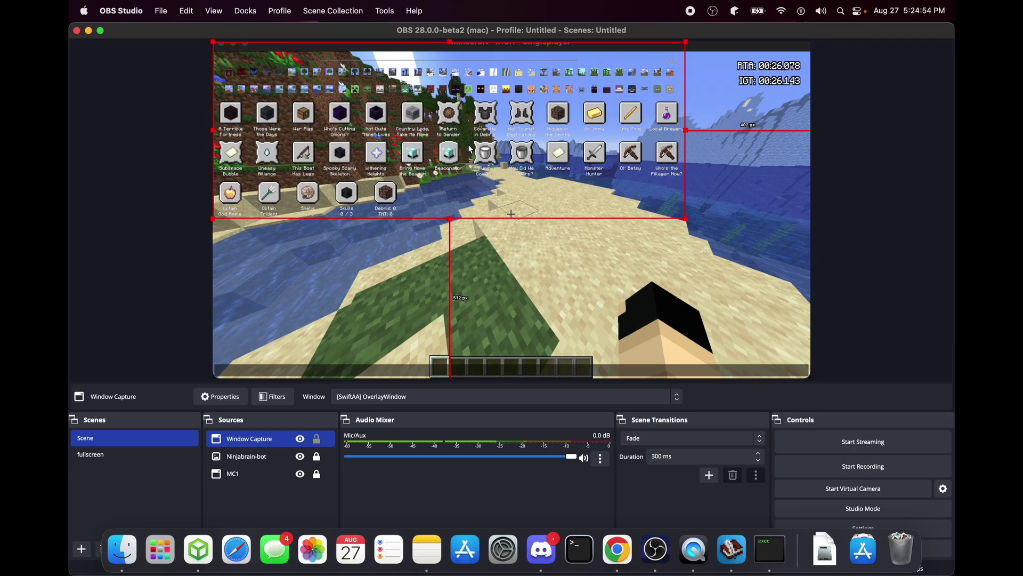
Step: Set the top crop of the overlay's Window Capture source to 56 px in its transform settings
key("super+e")
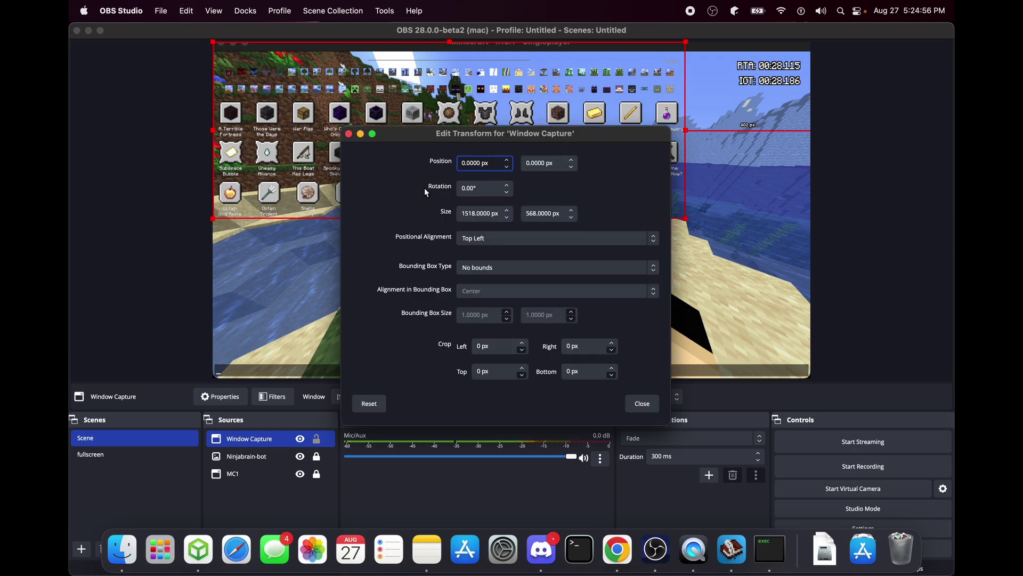
left_click(486, 372)
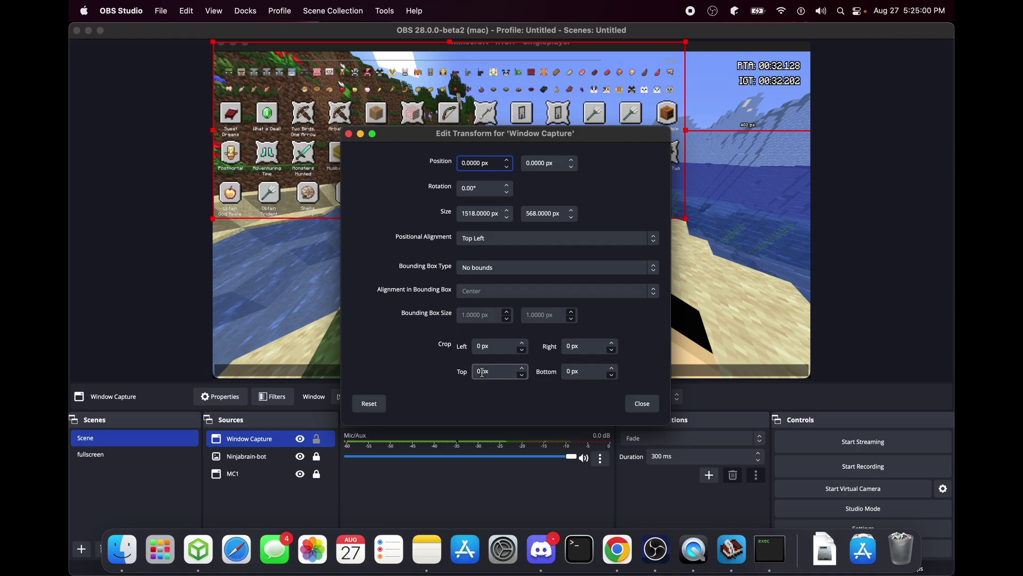
left_click(478, 372)
type("56")
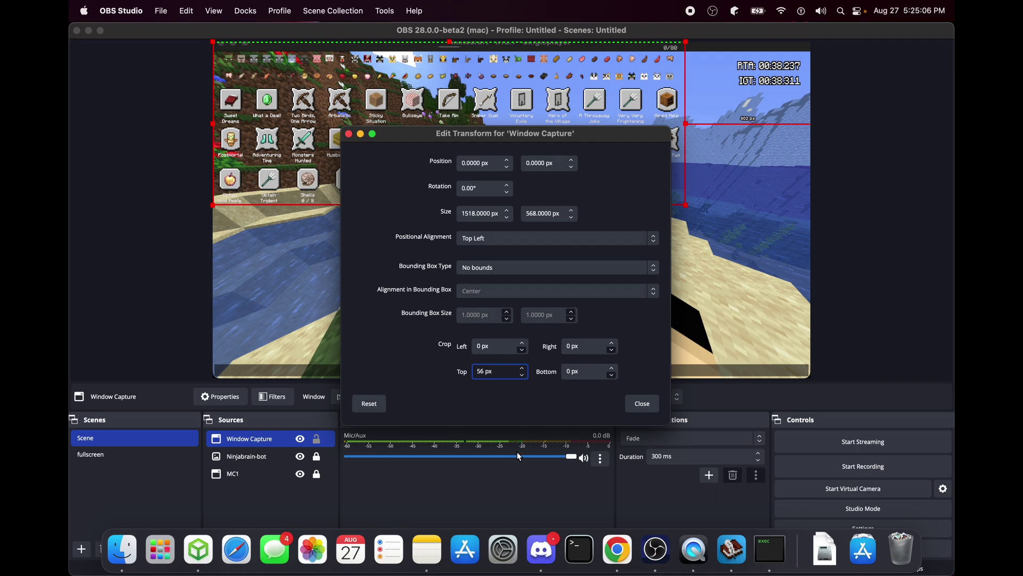
Step: Try a top crop of 28 px on the overlay capture and set it back to 56 px
key("BackSpace")
key("BackSpace")
type("28")
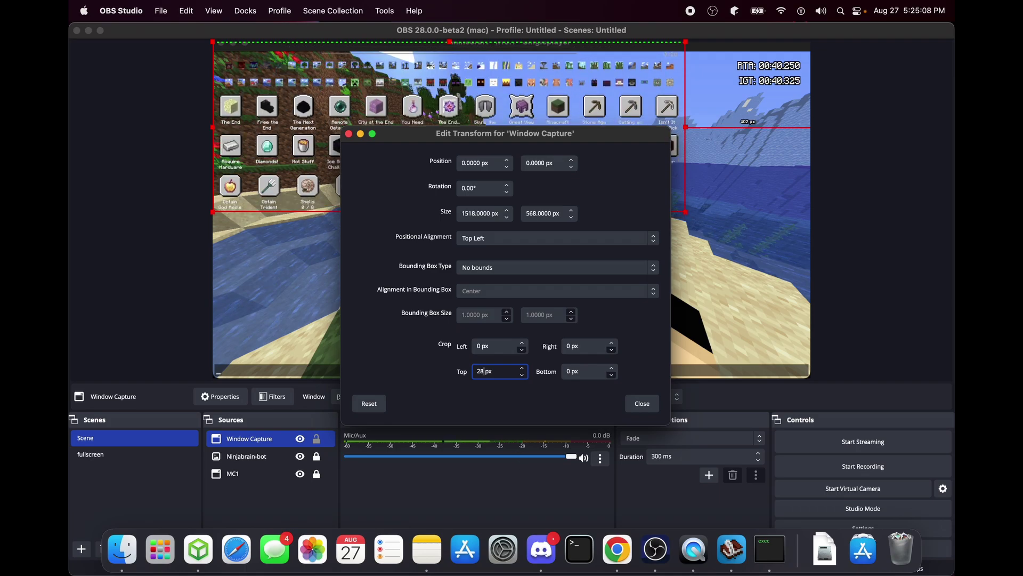
key("BackSpace")
key("BackSpace")
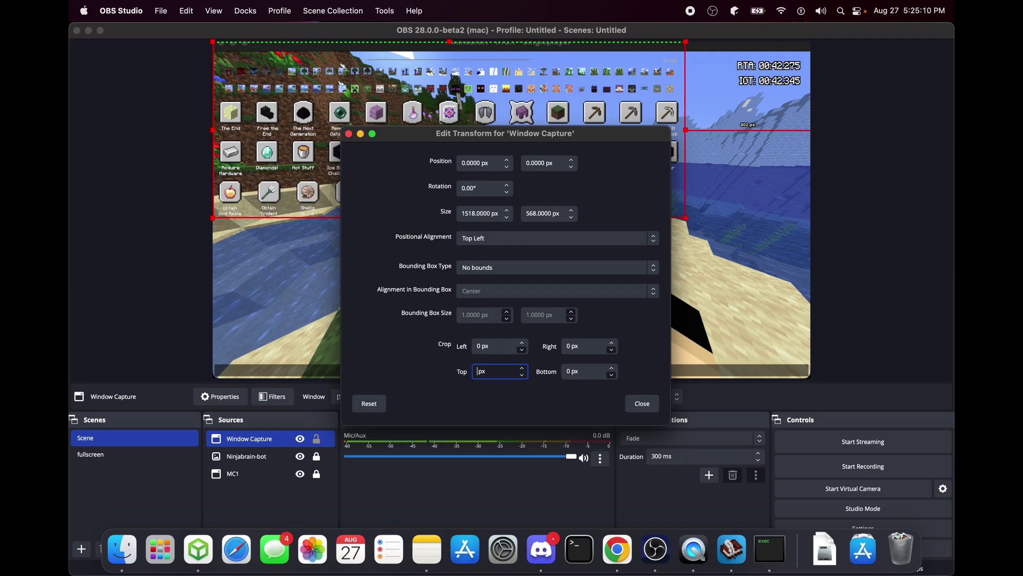
type("56")
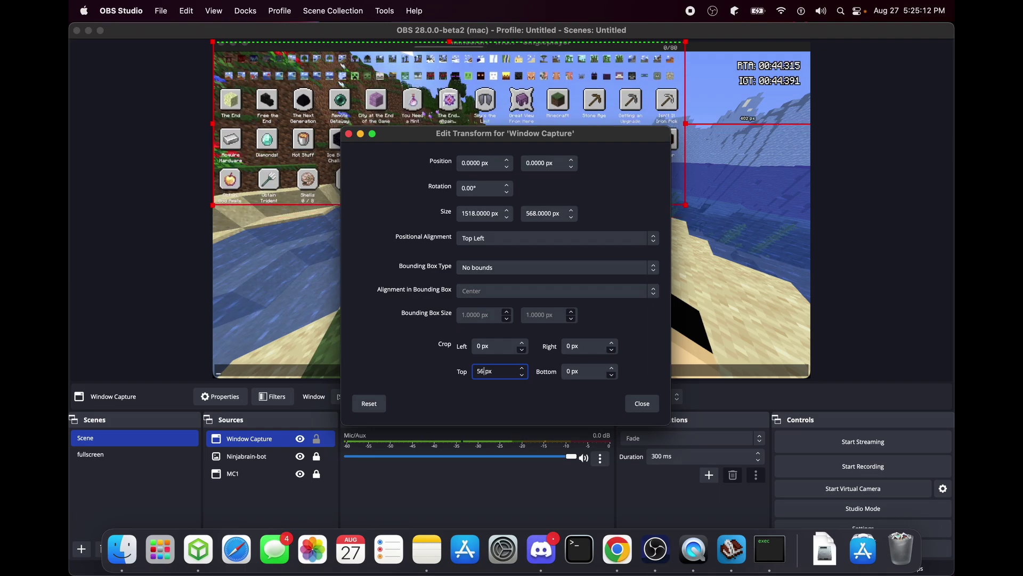
Step: Finish the overlay capture's transform and set the MC1 source's top crop to 56 px
left_click(642, 407)
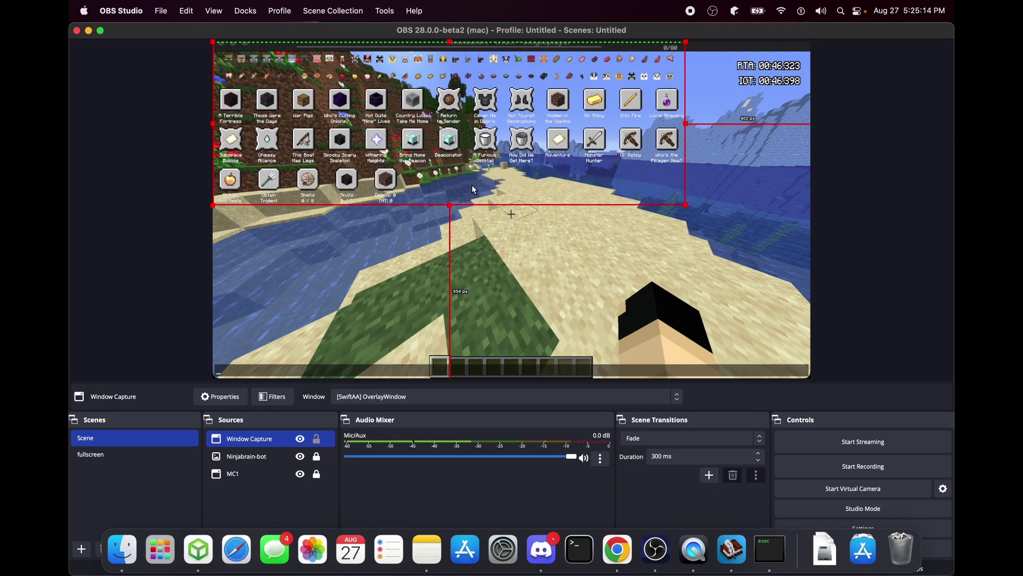
left_click(530, 258)
left_click(237, 475)
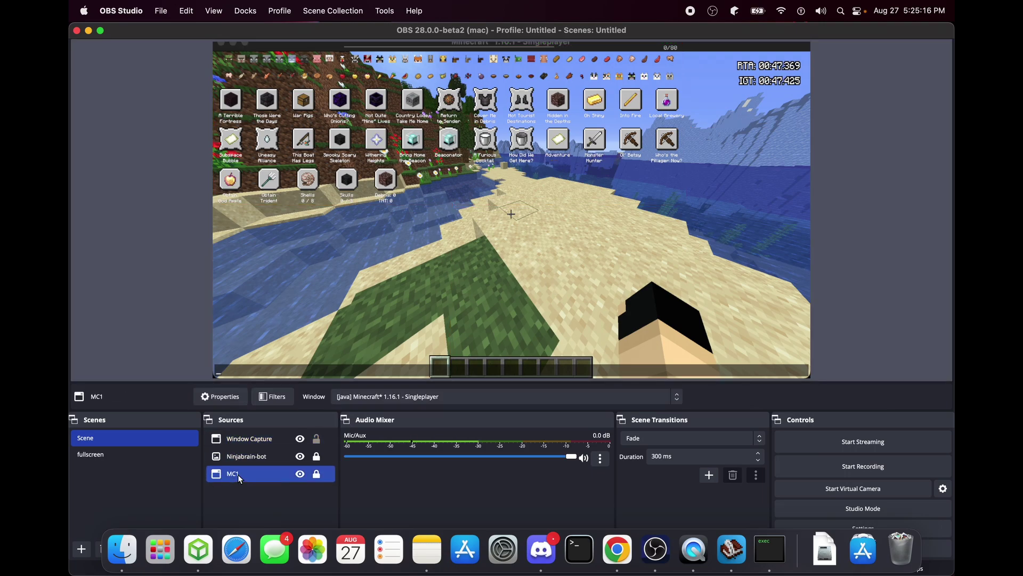
key("super+e")
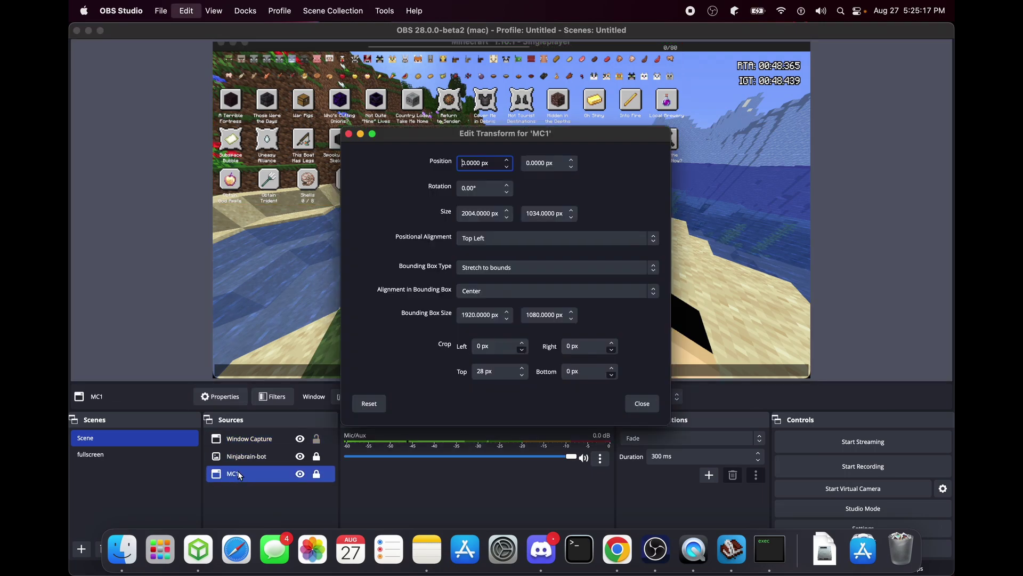
left_click(485, 372)
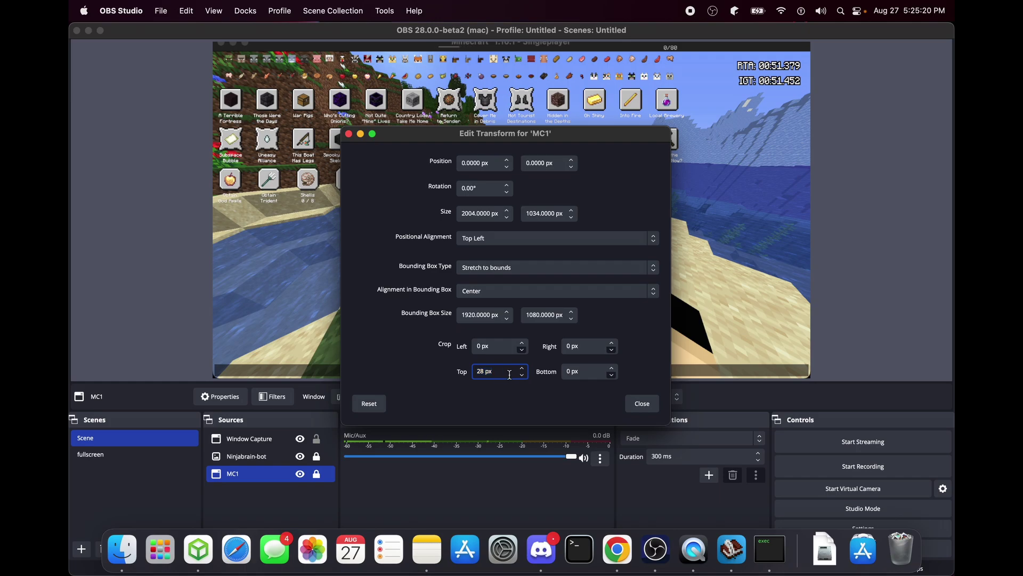
key("BackSpace")
key("BackSpace")
type("56")
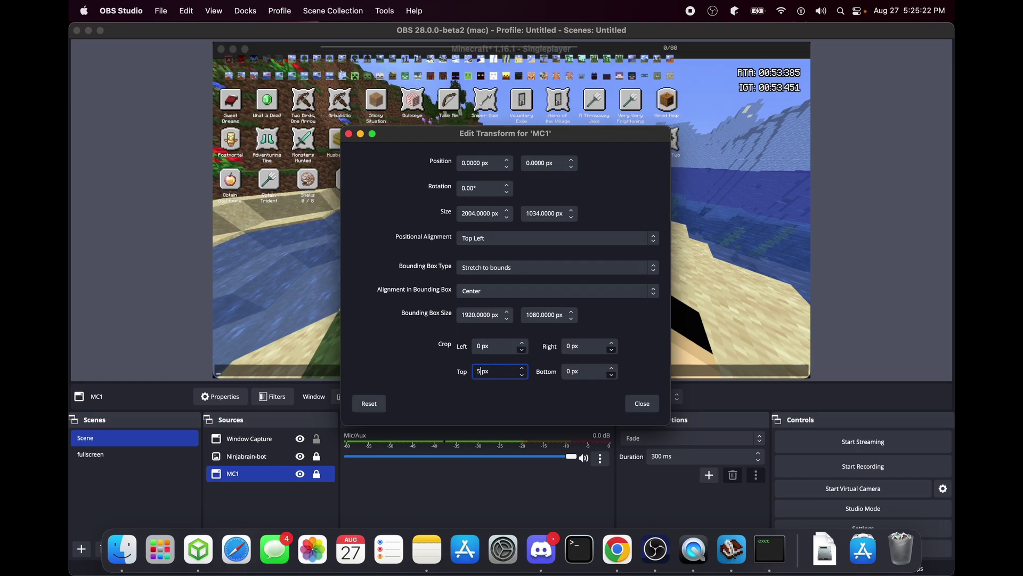
left_click(643, 404)
left_click(432, 277)
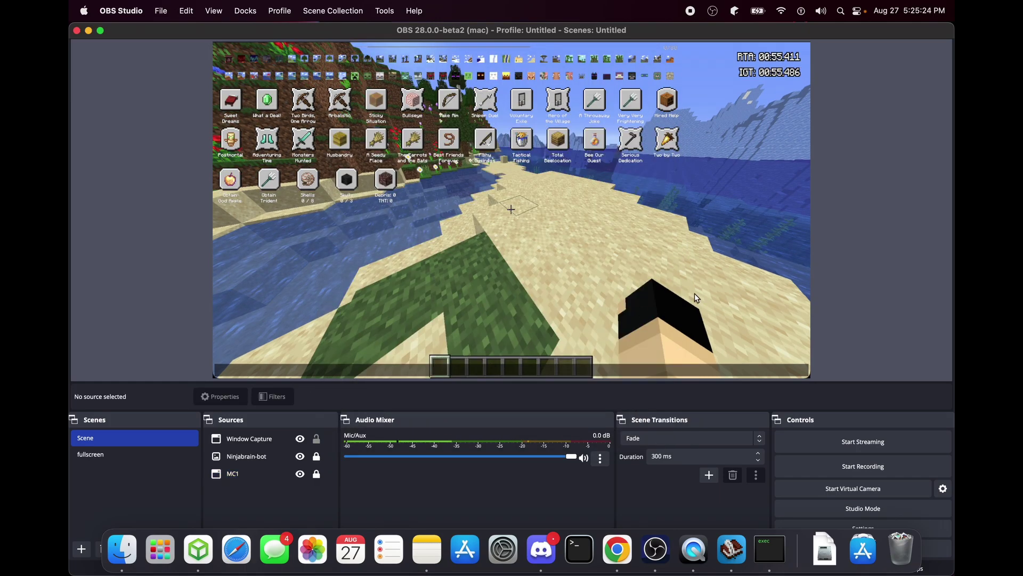
Step: Switch to the Minecraft window, pause the game at its Game Menu, and move the window away from the overlay preview
left_click(772, 549)
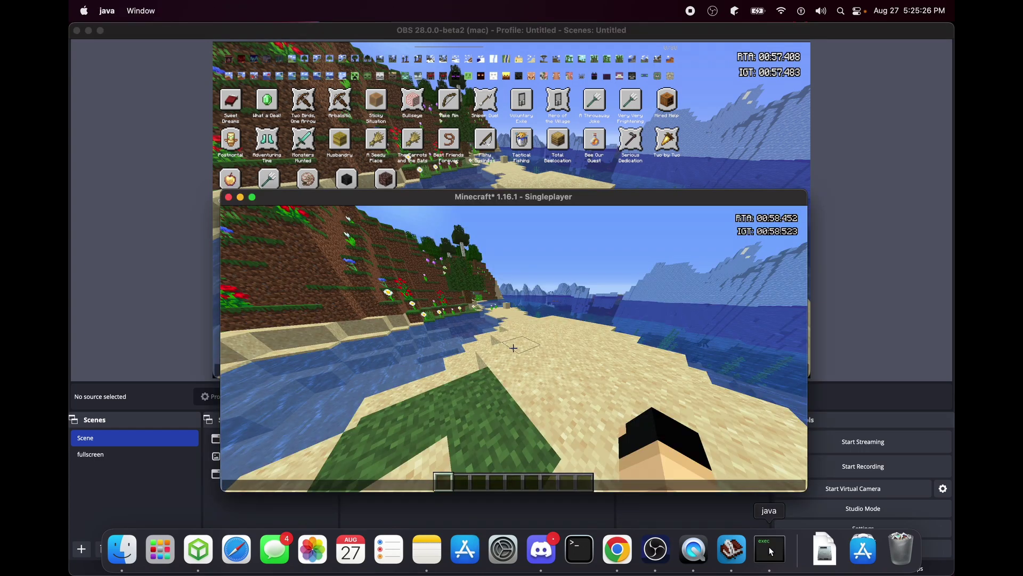
left_click_drag(545, 190, 559, 159)
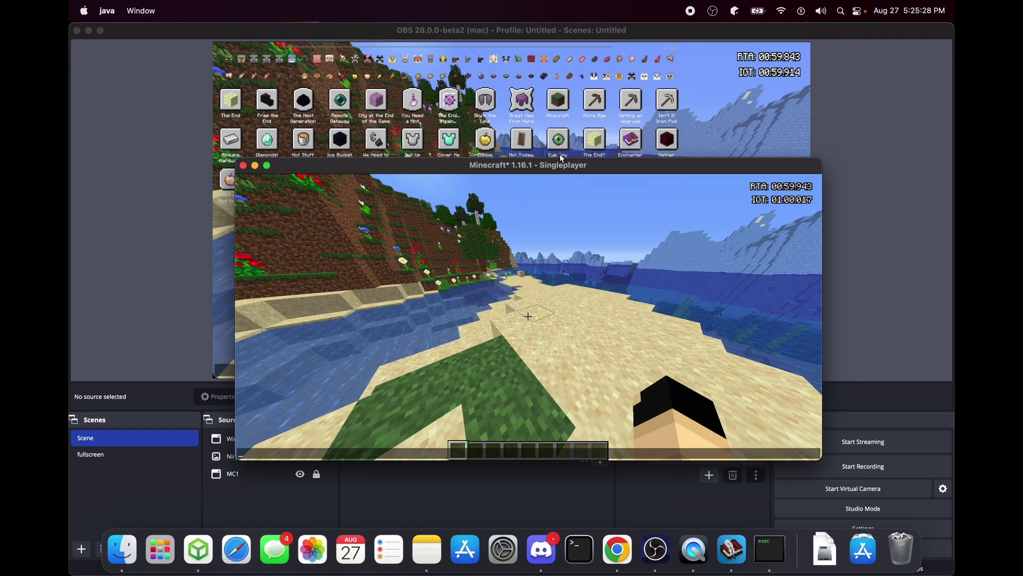
left_click(567, 253)
key("Escape")
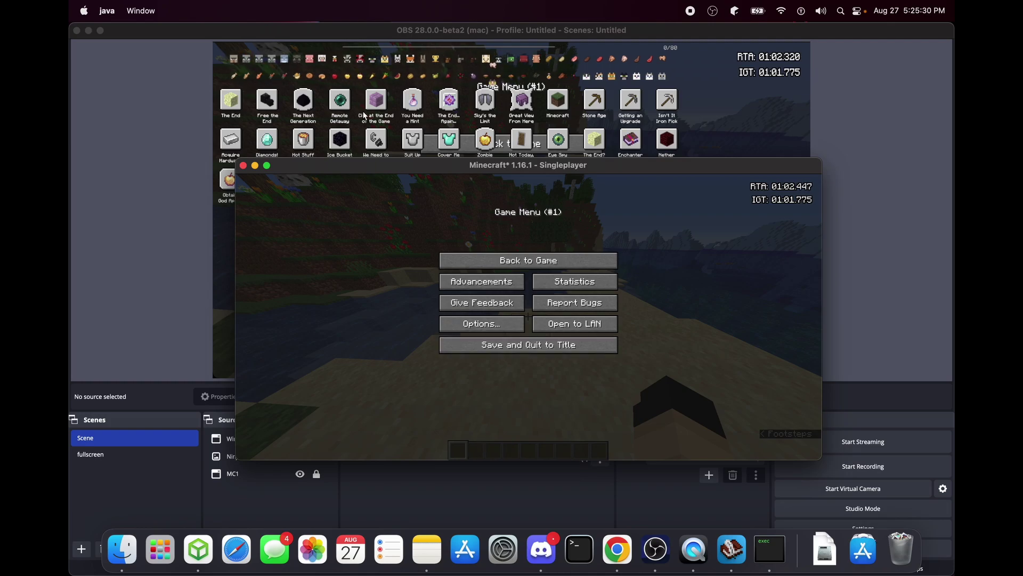
left_click_drag(429, 167, 415, 242)
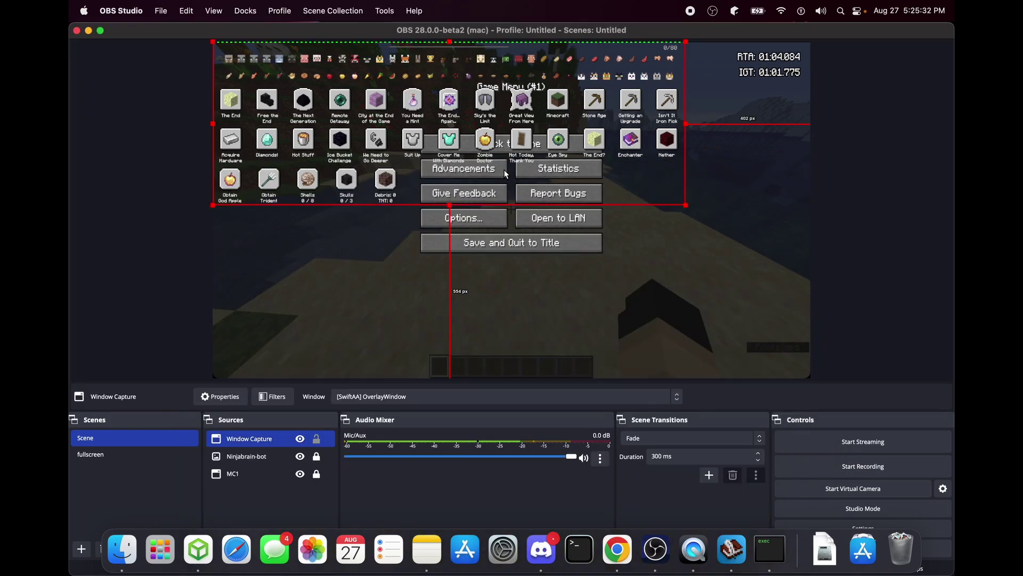
Step: Shrink the overlay capture in the OBS preview to about 753 px from the canvas's right edge and 680 px from its bottom
left_click(682, 207)
left_click(659, 203)
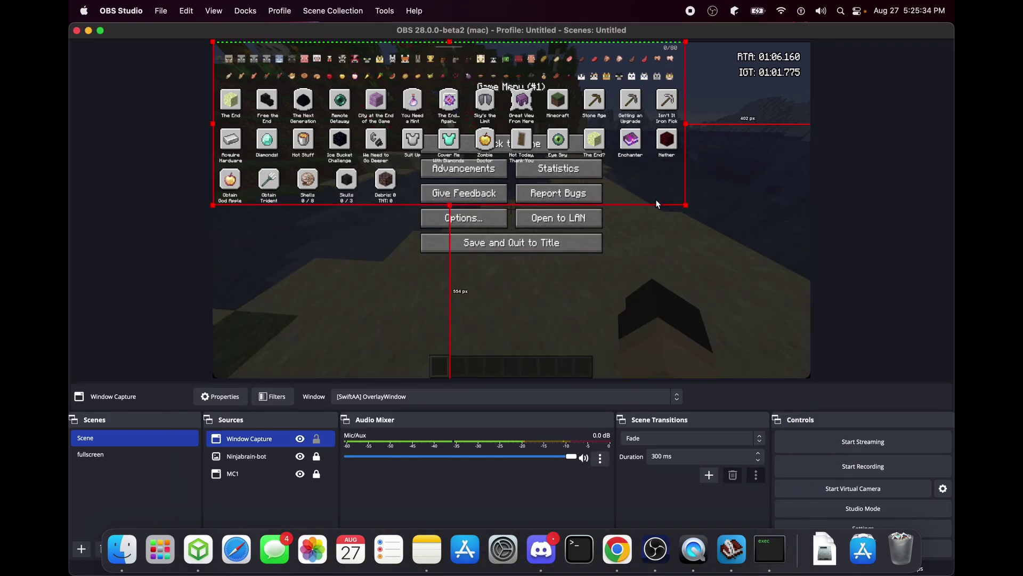
left_click_drag(686, 205, 570, 166)
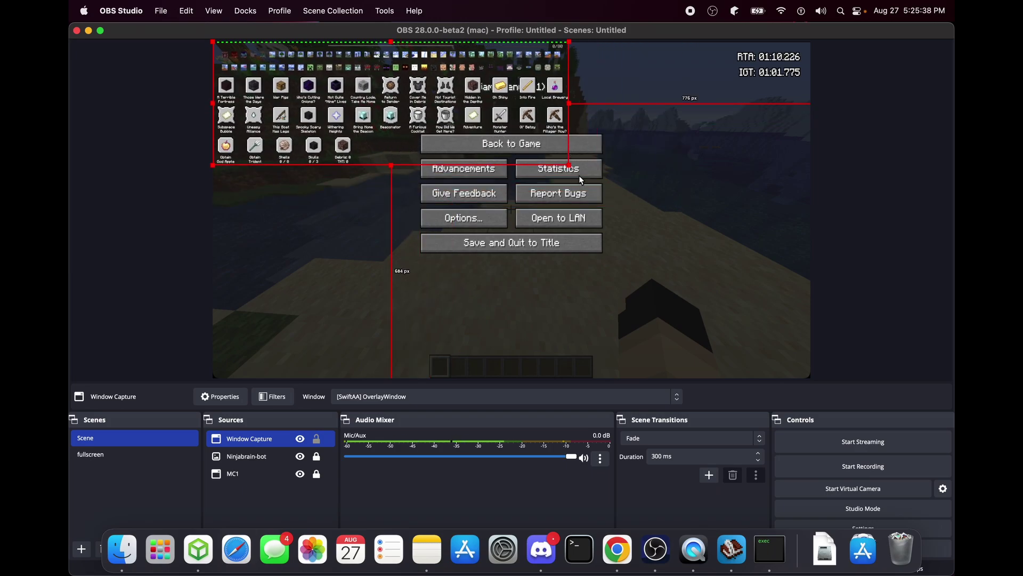
mouse_move(570, 165)
left_mouse_down()
mouse_move(626, 193)
mouse_move(574, 166)
left_mouse_up()
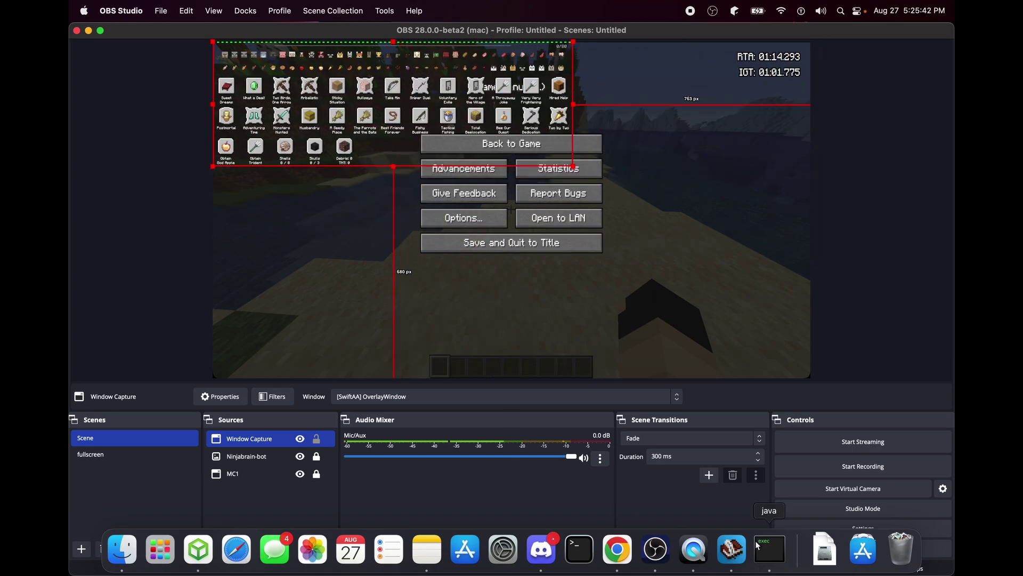
Step: Switch to SwiftAA, widen the overlay window, and clear the tracker board away to check the capture in the OBS preview
left_click(738, 548)
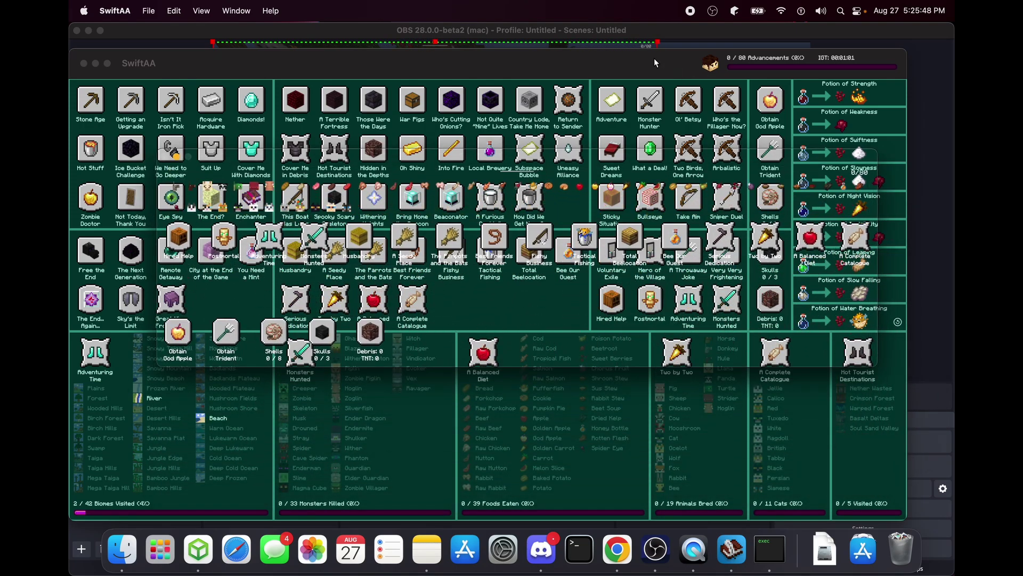
left_click_drag(654, 59, 618, 76)
key("super+w")
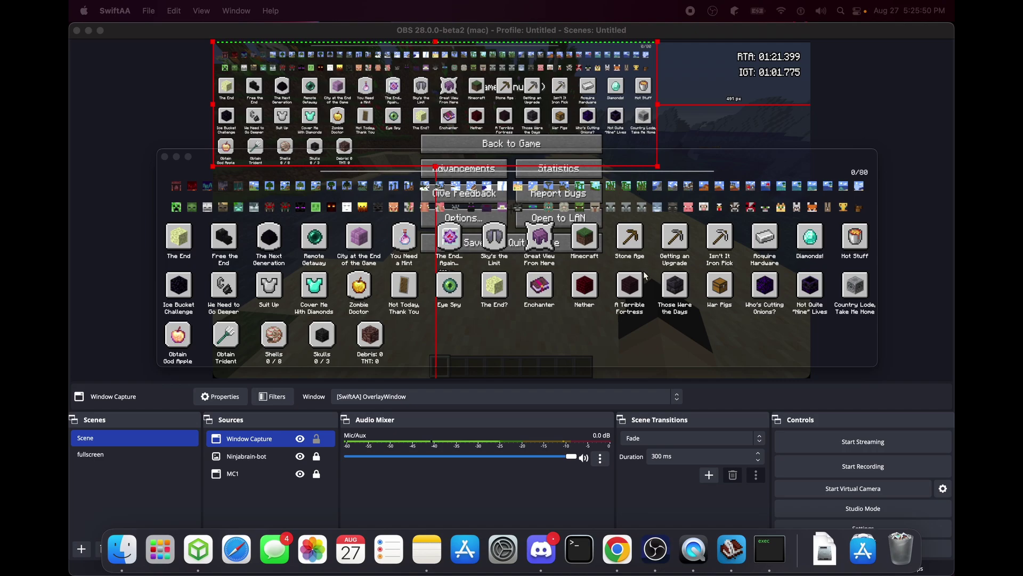
left_click(851, 126)
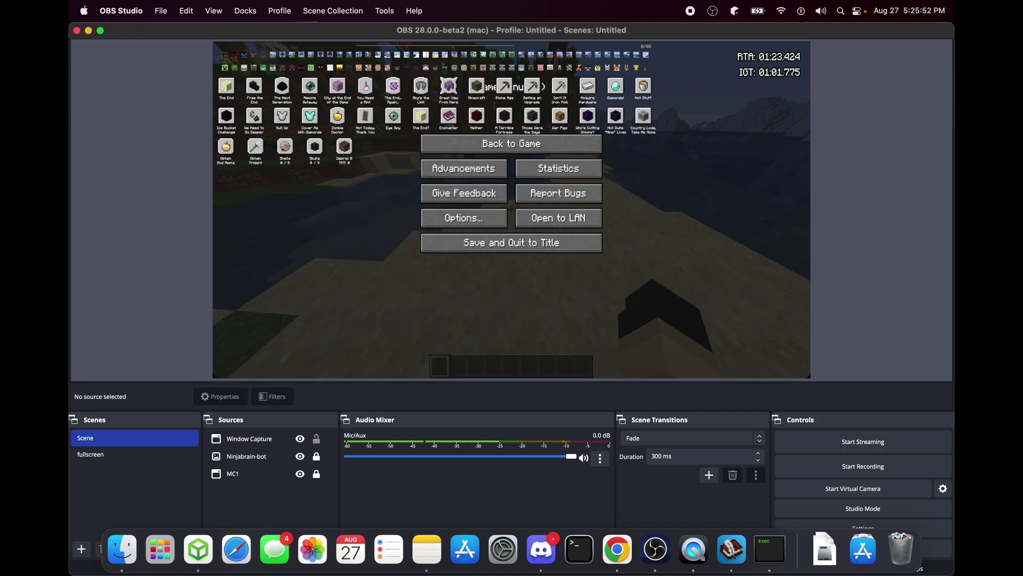
Step: Switch to SwiftAA, show the waypoints and notes in place of the potion list, set the first waypoint to X 100, Z 20, and enter the note "dg"
key("super+Tab")
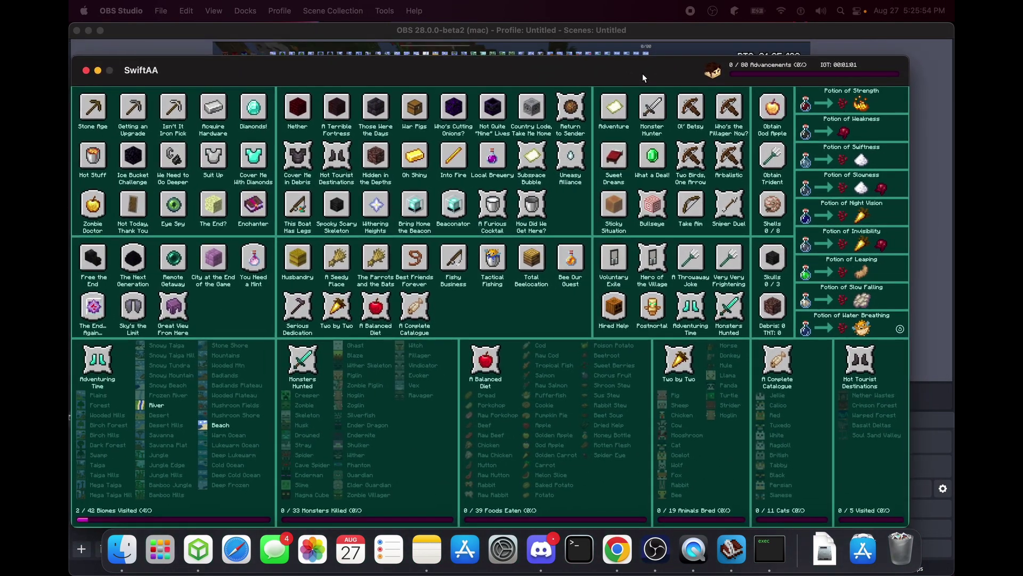
left_click(900, 328)
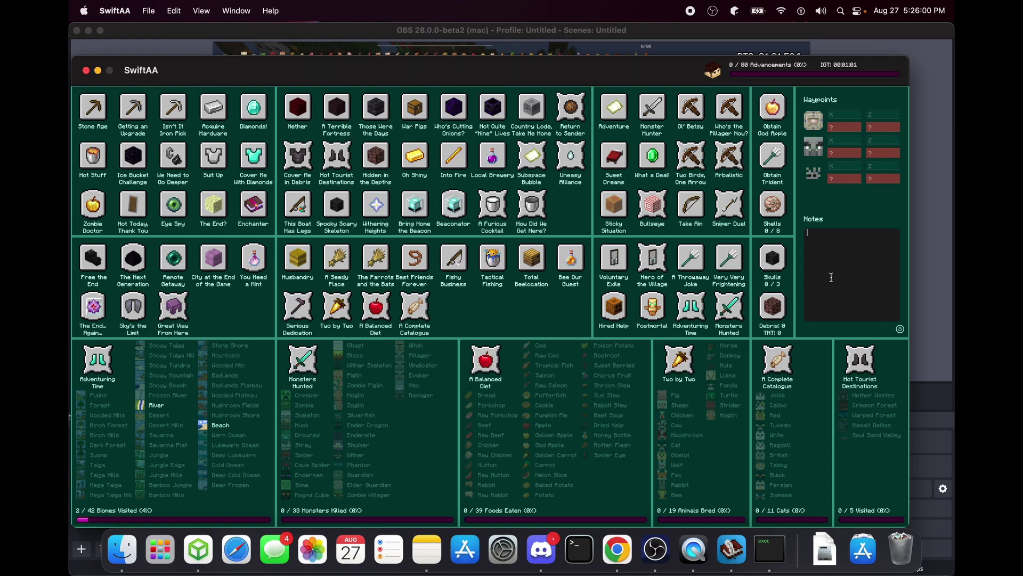
left_click(845, 118)
left_click(882, 113)
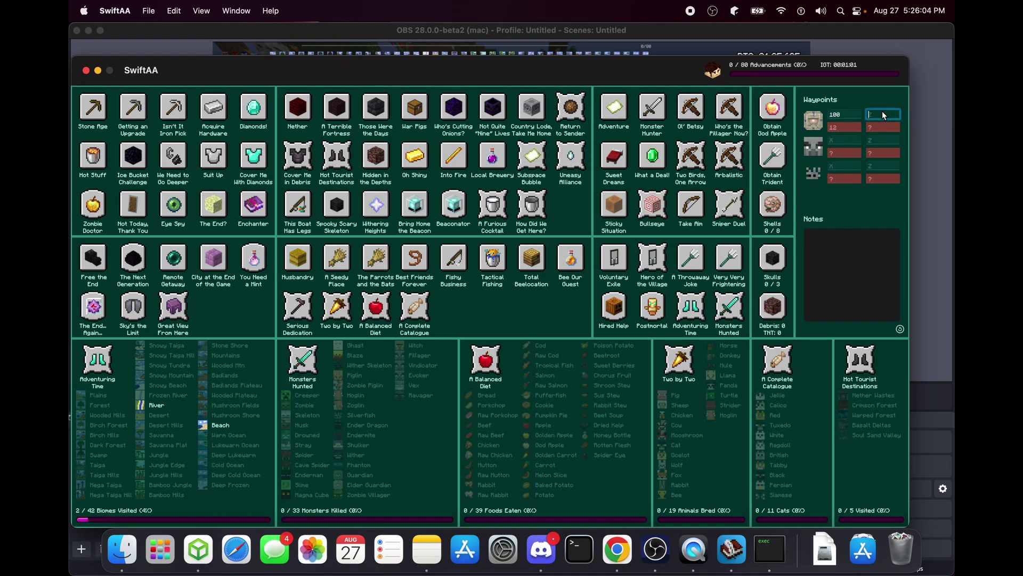
type("20")
key("Return")
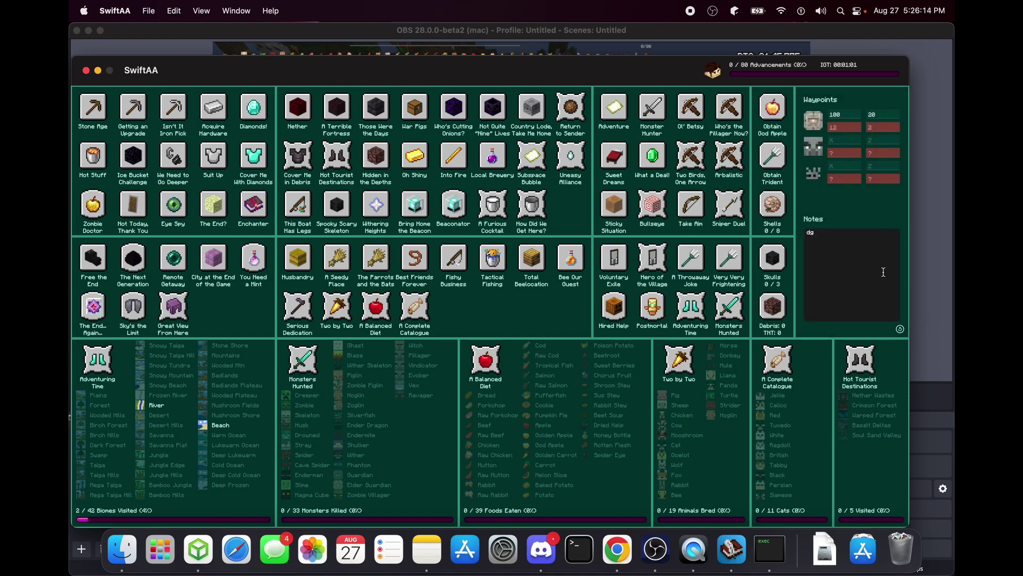
Step: In the SwiftAA settings, delete the recorded notes of New World (1) and clear all remaining world notes
left_click_drag(197, 69, 230, 40)
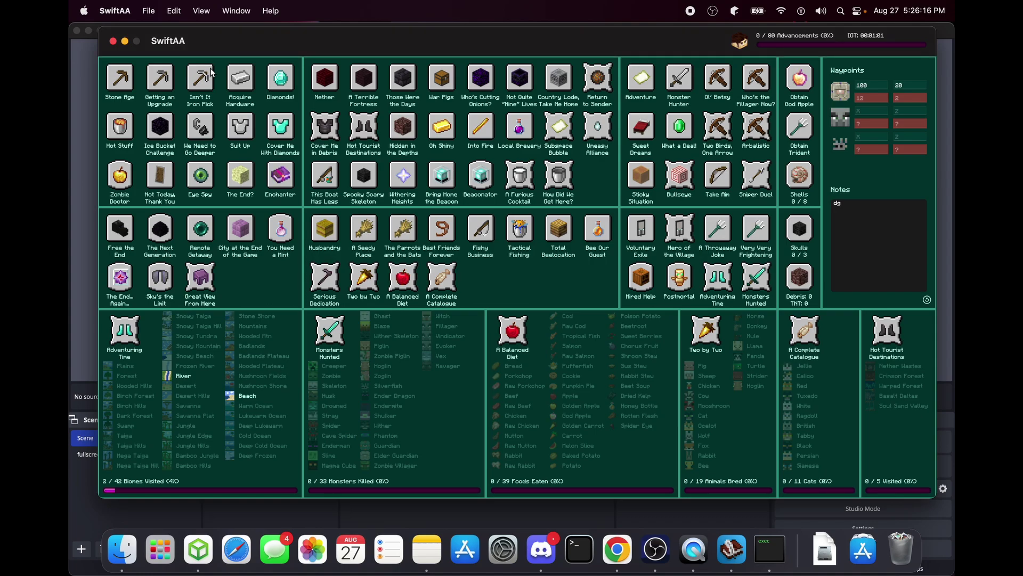
key("super+comma")
left_click(385, 142)
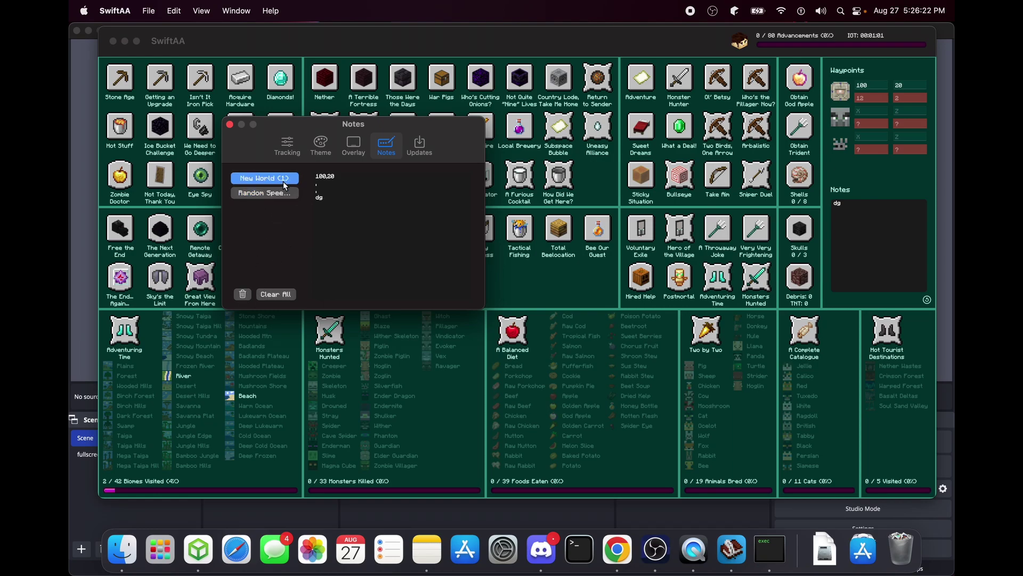
left_click(275, 192)
left_click(245, 295)
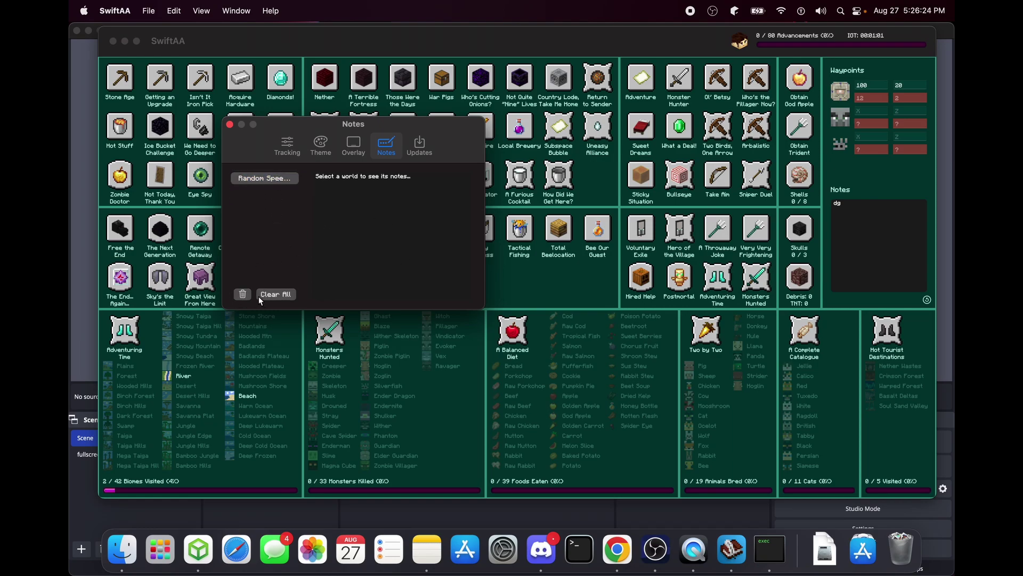
left_click(277, 295)
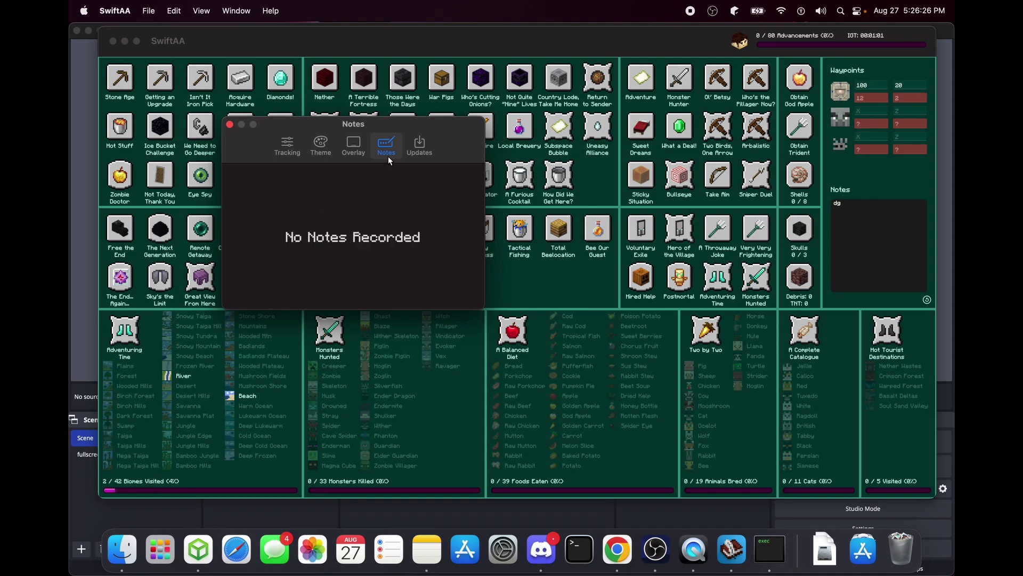
Step: Look through SwiftAA's overlay, notes, theme, updates and tracking settings
left_click(342, 152)
left_click(389, 152)
left_click_drag(349, 152, 359, 156)
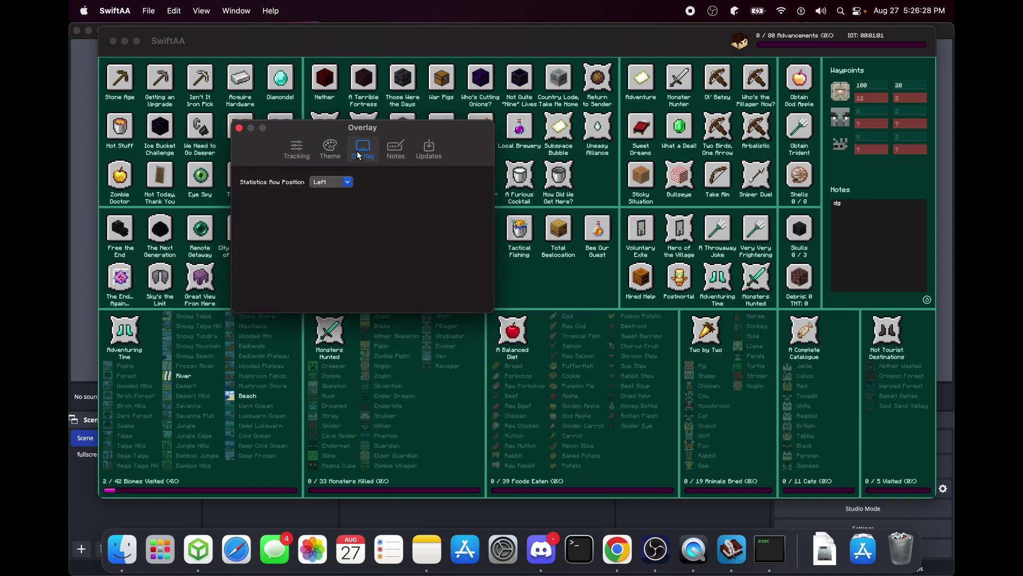
left_click(335, 160)
left_click(333, 153)
left_click(426, 155)
left_click(285, 153)
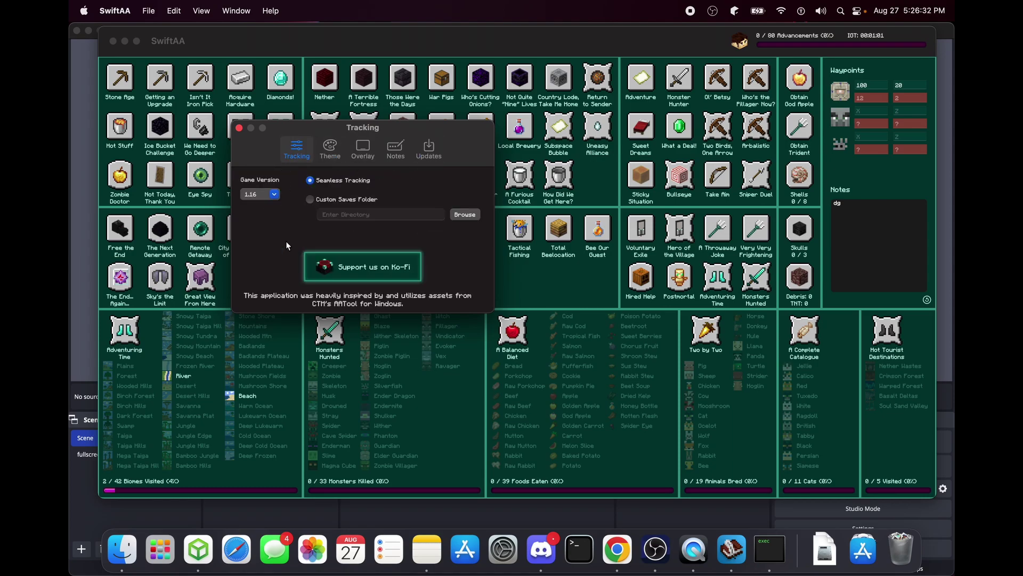